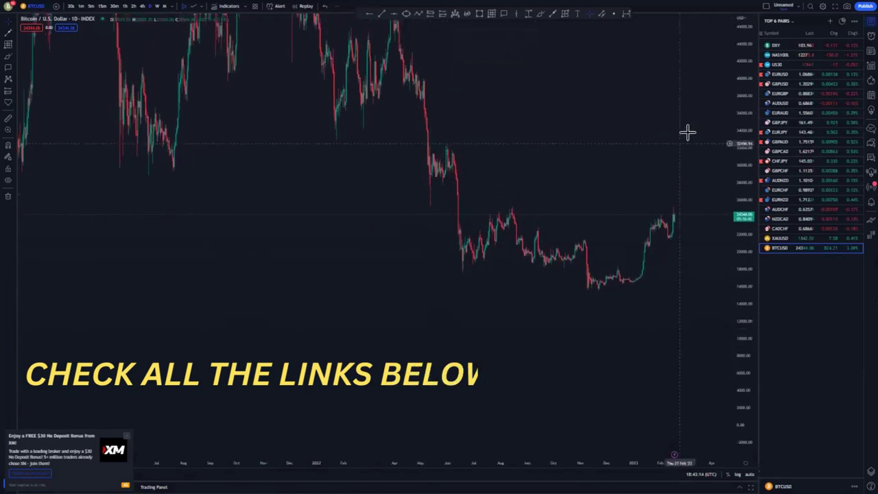
- Trace Bitcoin's daily decline from the November 2021 peak to February 2023 with the Brush, and delete the stroke
left_click_drag(745, 67, 743, 177)
left_click_drag(468, 70, 478, 161)
left_click_drag(740, 90, 719, 135)
left_click_drag(604, 166, 579, 148)
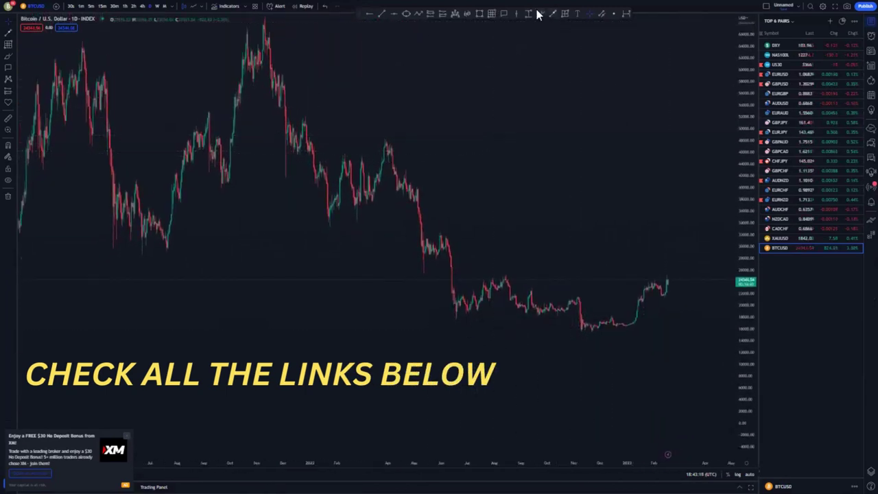
mouse_move(265, 33)
left_mouse_down()
mouse_move(291, 157)
mouse_move(302, 110)
left_mouse_up()
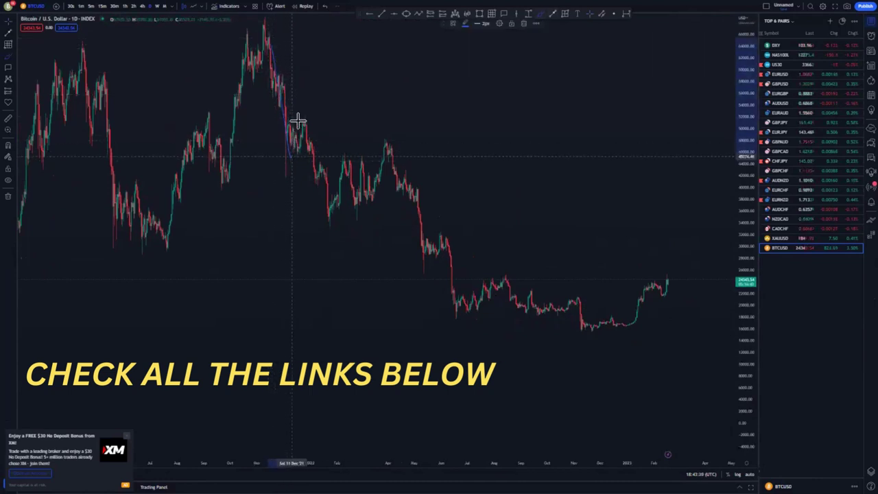
mouse_move(314, 176)
left_mouse_down()
mouse_move(329, 223)
mouse_move(389, 144)
left_mouse_up()
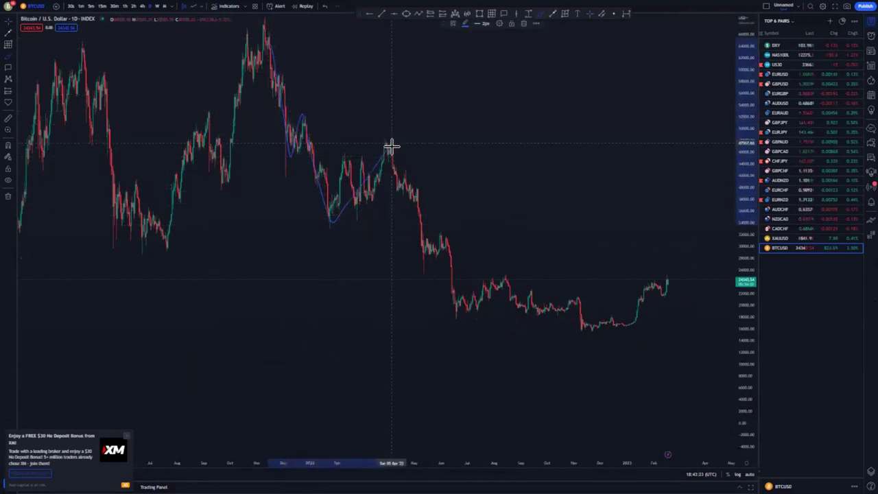
left_click_drag(411, 235, 421, 268)
left_click_drag(446, 230, 459, 308)
left_click_drag(513, 310, 654, 309)
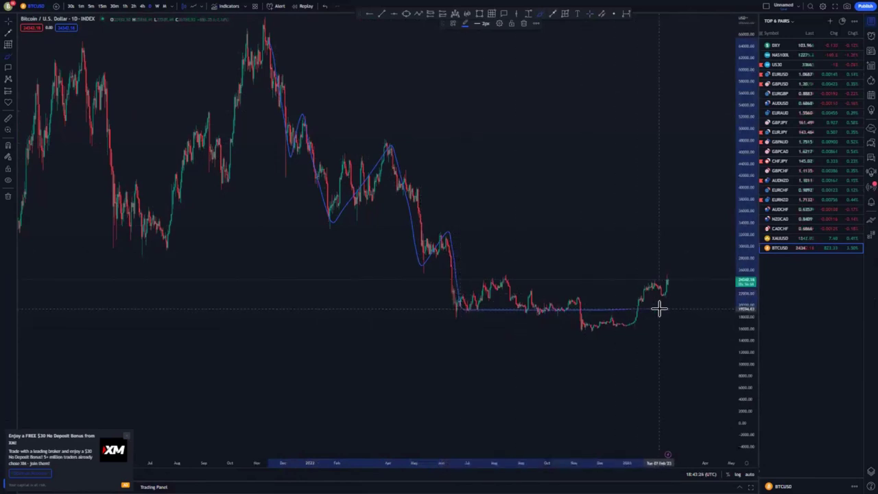
left_click(524, 23)
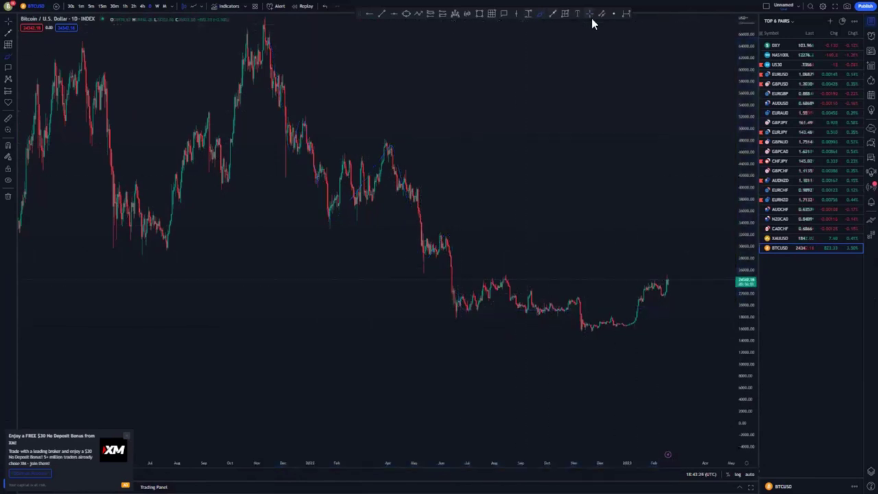
- Place a horizontal ray on the September 2020 low of the daily chart, at about 10,000
left_click(590, 14)
scroll(563, 153, "down", 7)
scroll(565, 142, "down", 4)
left_click(594, 15)
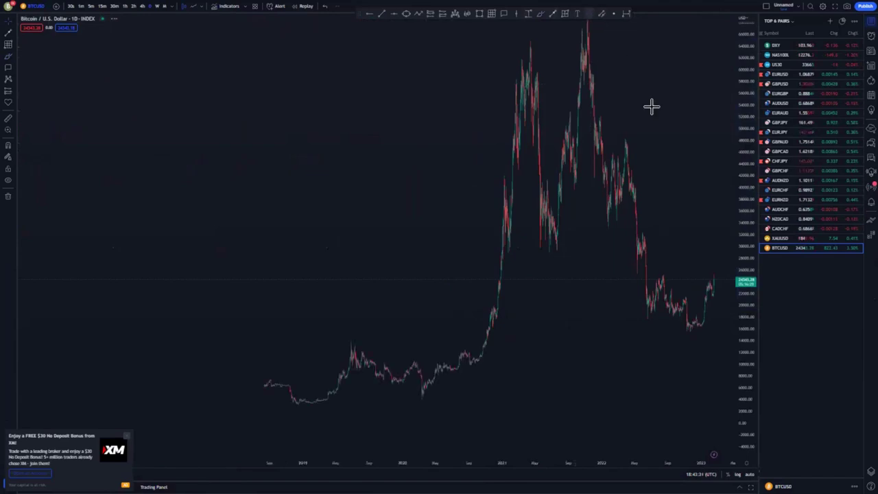
left_click_drag(741, 86, 740, 156)
scroll(549, 293, "up", 4)
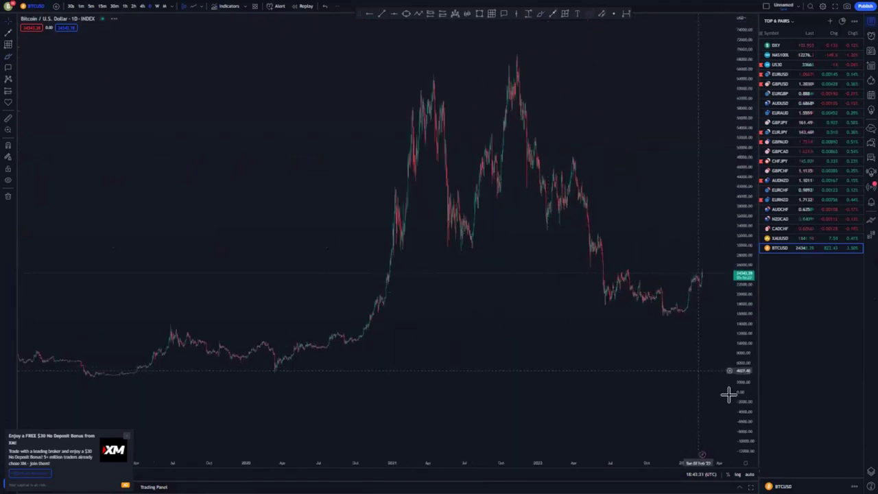
left_click_drag(736, 296, 735, 155)
left_click_drag(458, 439, 443, 298)
scroll(439, 316, "up", 3)
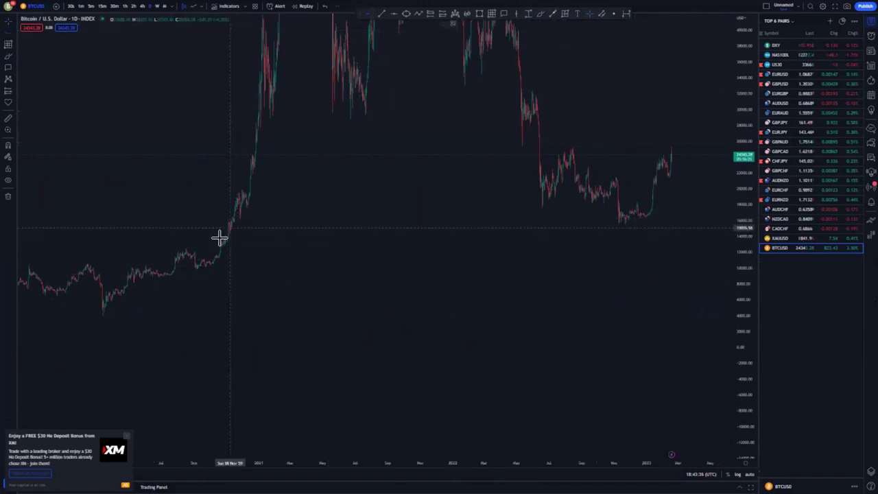
left_click(194, 269)
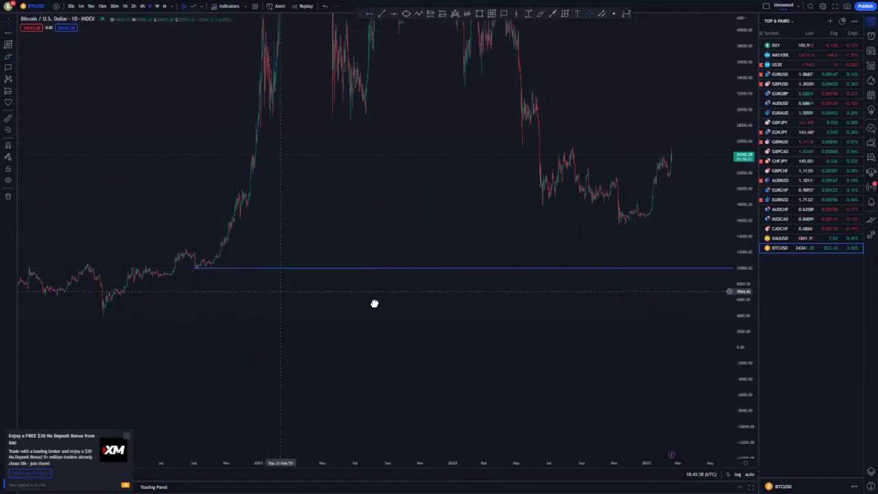
- Place another horizontal ray on the March 2020 low, at about 4,000
left_click_drag(377, 323, 429, 333)
left_click(368, 14)
left_click(155, 326)
- Place a horizontal ray on the August 2022 swing high as resistance, at about 25,200
left_click_drag(298, 352, 309, 384)
scroll(309, 382, "up", 5)
scroll(310, 381, "up", 1)
left_click_drag(366, 267, 305, 302)
left_click_drag(752, 358, 749, 319)
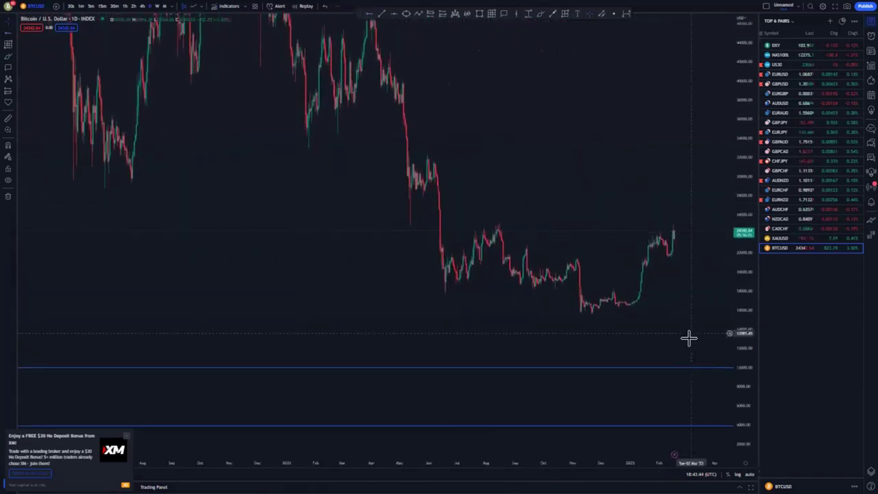
scroll(684, 335, "up", 3)
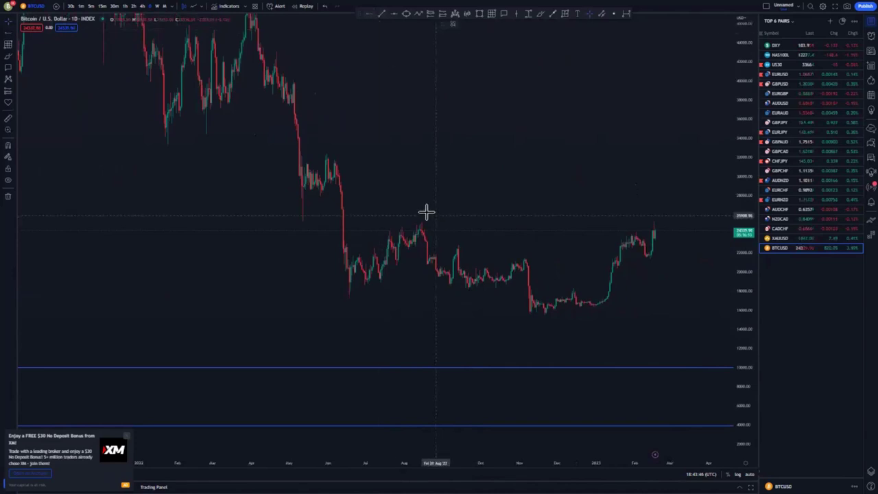
left_click(421, 220)
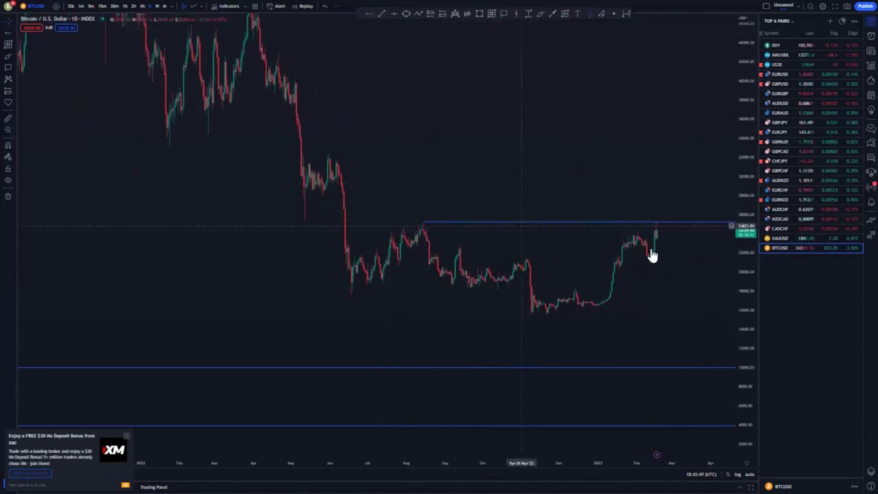
- Switch the chart to the 4-hour timeframe and frame the latest candles below the August 2022 resistance ray
scroll(658, 241, "up", 2)
left_click_drag(743, 226, 743, 206)
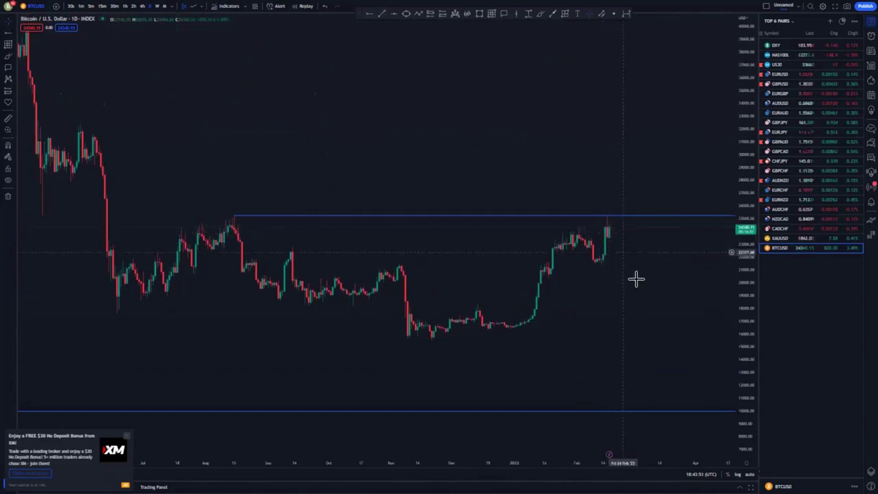
scroll(604, 206, "down", 1)
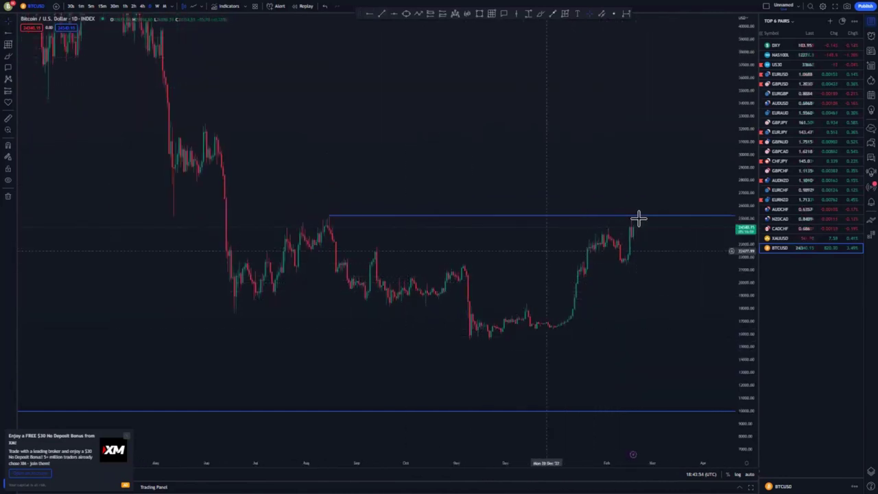
left_click_drag(541, 334, 650, 215)
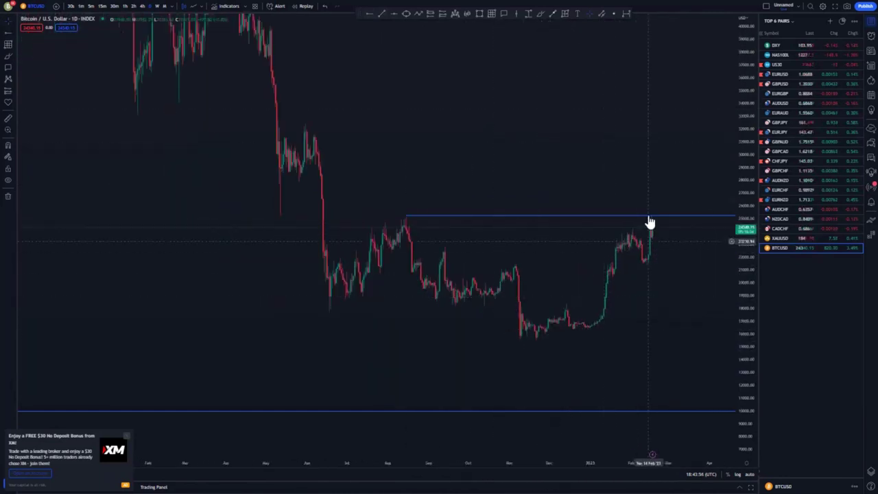
left_click_drag(677, 309, 642, 290)
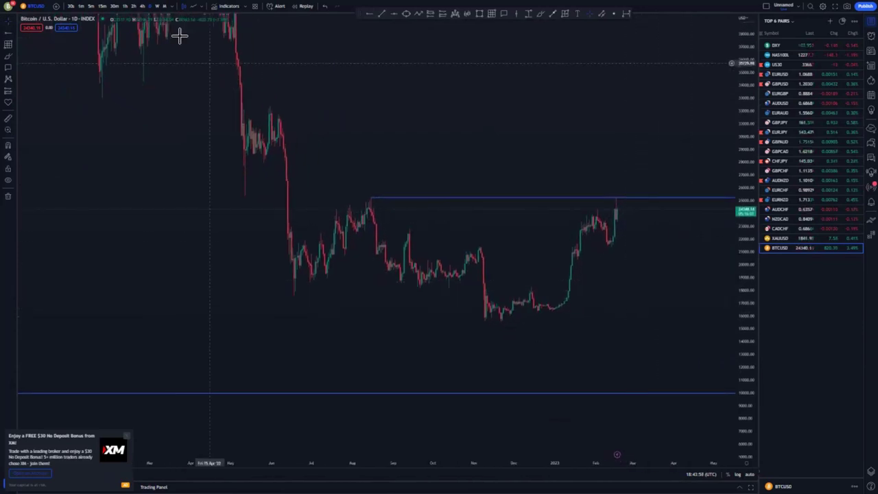
left_click(141, 6)
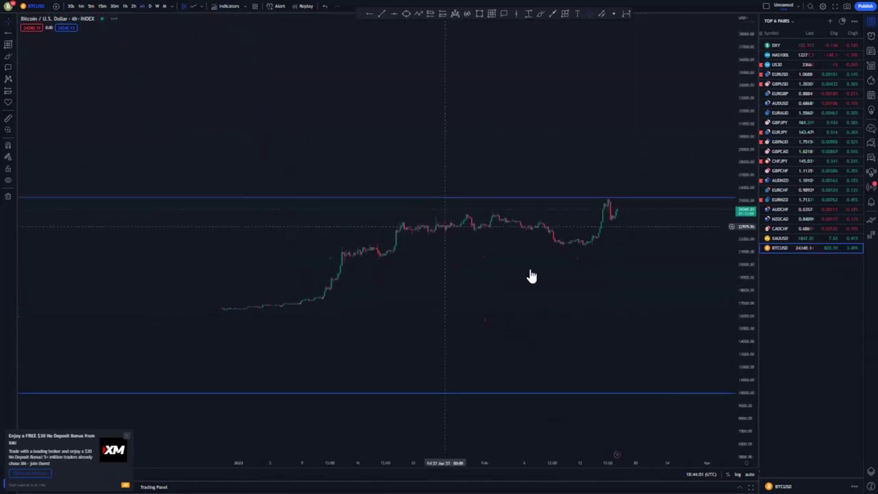
left_click_drag(730, 276, 729, 273)
left_click_drag(681, 300, 656, 251)
scroll(657, 251, "up", 5)
left_click_drag(594, 259, 604, 311)
scroll(603, 311, "up", 3)
left_click_drag(745, 271, 743, 155)
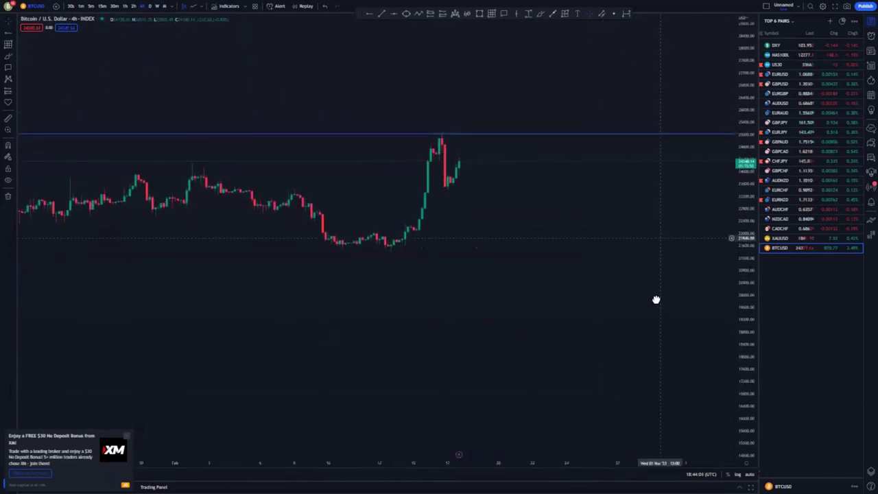
left_click_drag(656, 300, 656, 322)
- Mark the rejection candles at resistance with a rectangle and a brush stroke, and delete both marks
left_click(479, 13)
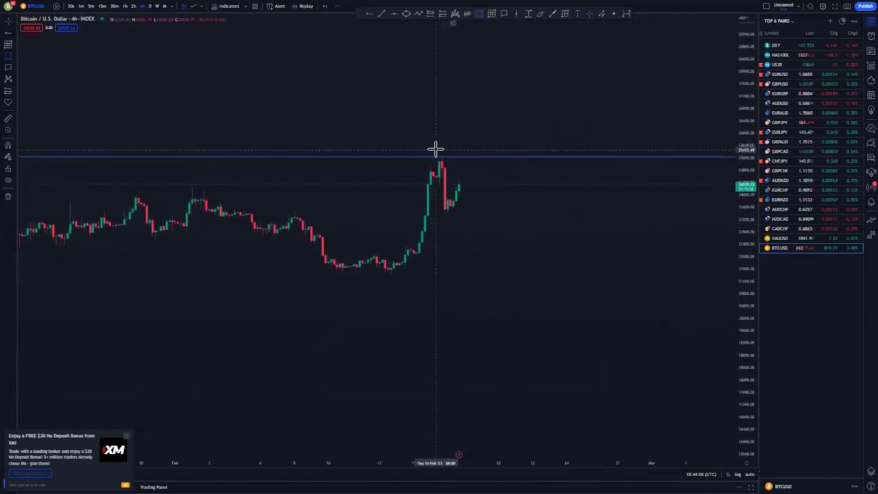
left_click(435, 149)
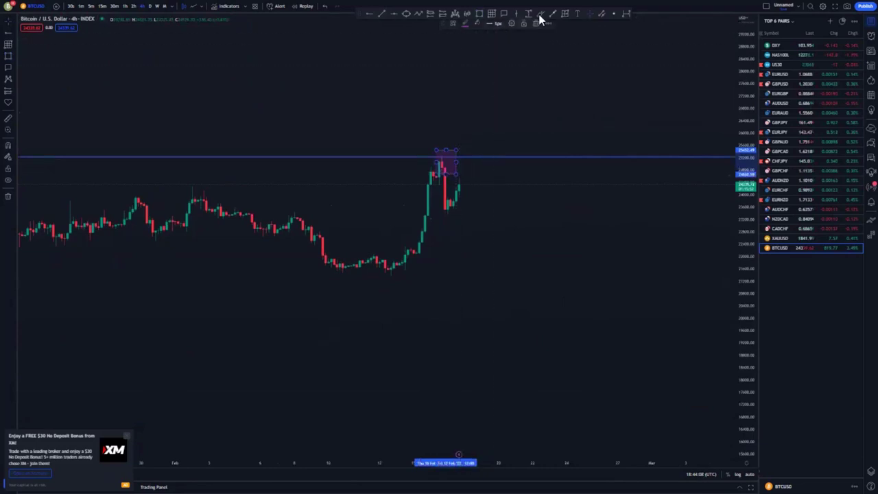
left_click(535, 23)
left_click(540, 14)
mouse_move(449, 157)
left_mouse_down()
mouse_move(439, 212)
mouse_move(449, 162)
left_mouse_up()
left_click(523, 24)
left_click(590, 14)
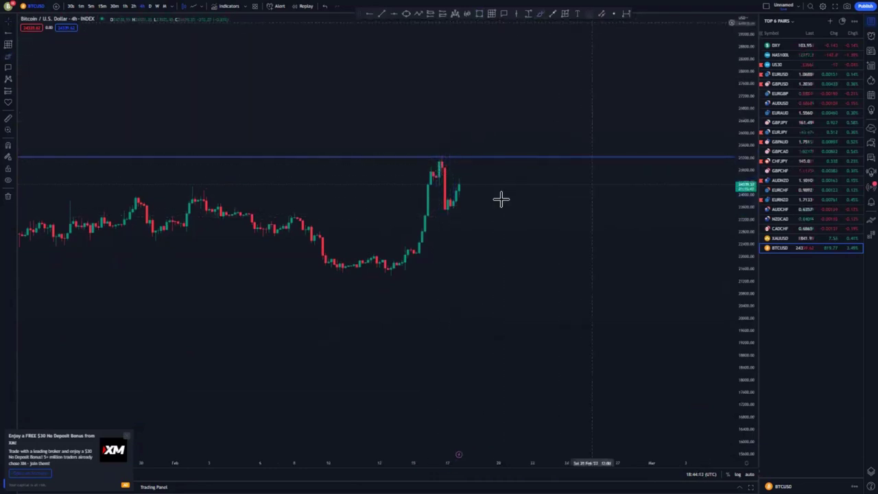
- Draw the ascending channel's upper trendline from the 14 December 2022 high to about 26,700 on 16 February 2023
scroll(519, 196, "down", 4)
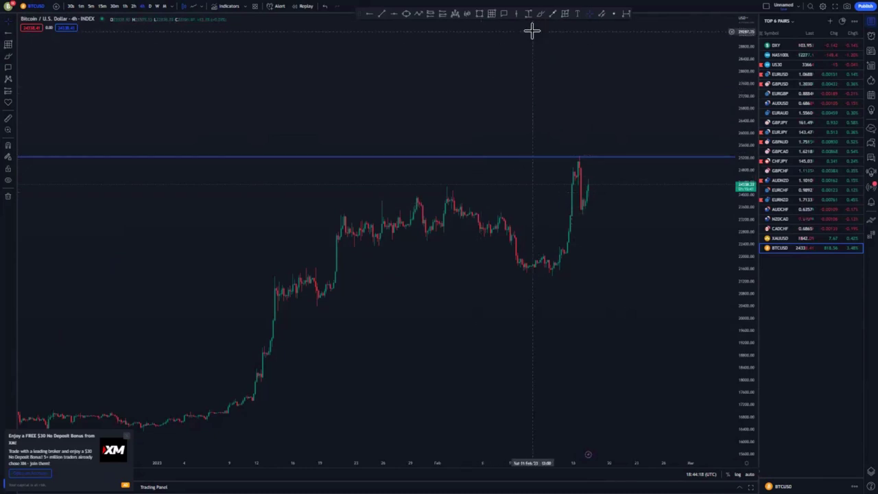
left_click_drag(754, 78, 747, 268)
left_click_drag(616, 255, 538, 90)
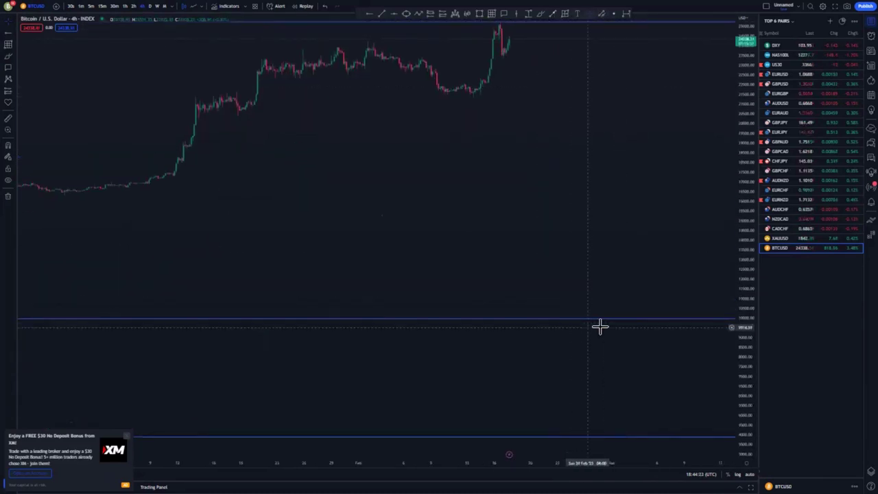
left_click_drag(613, 385, 607, 420)
scroll(443, 180, "down", 2)
scroll(470, 229, "down", 3)
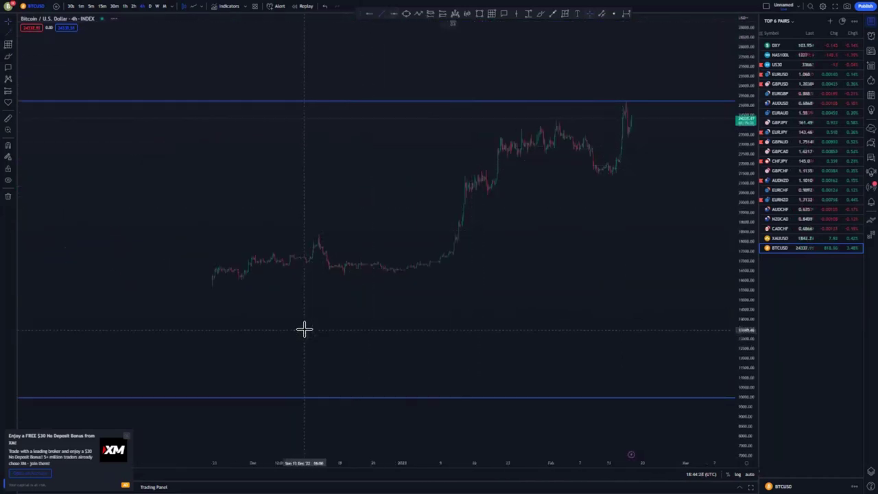
left_click(318, 233)
left_click(624, 72)
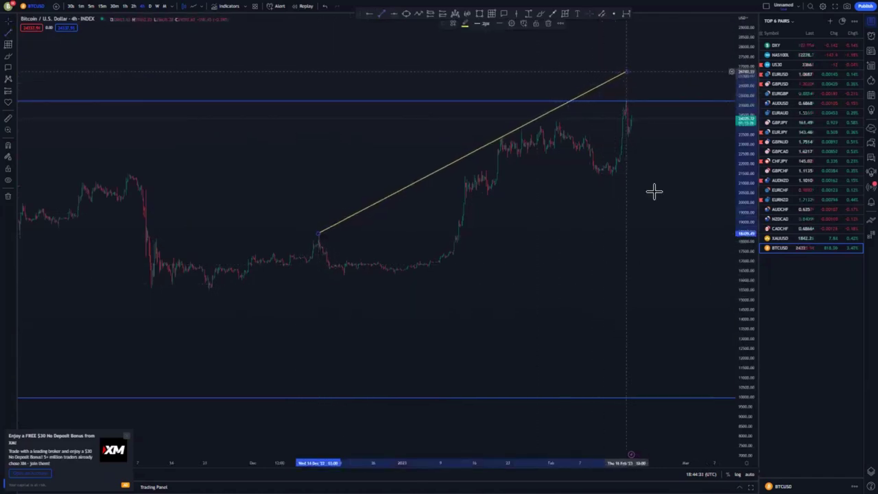
left_click(658, 195)
- Draw a lower trendline roughly parallel to the upper one, under the January and mid-February 2023 lows
left_click_drag(743, 144, 743, 177)
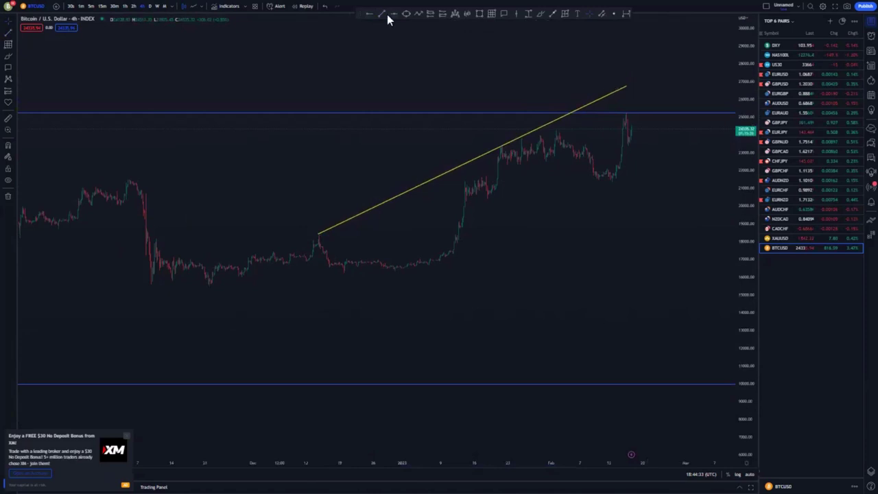
left_click(686, 144)
left_click(693, 212)
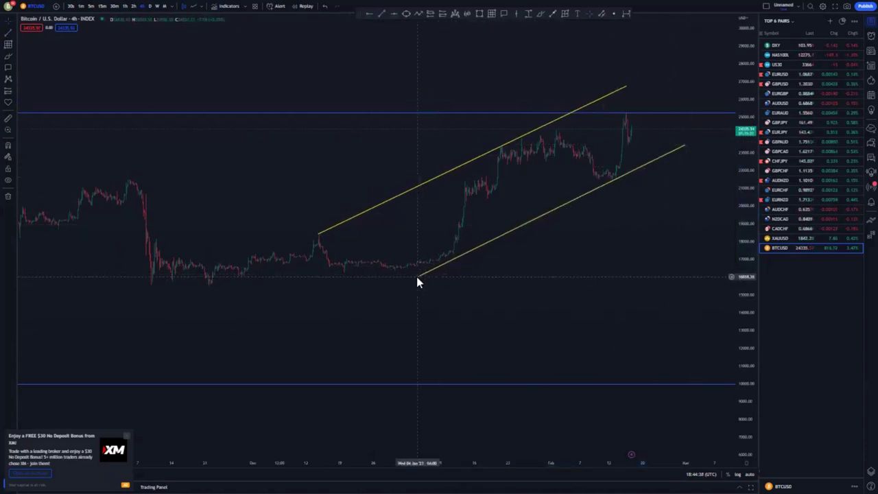
- Adjust the lower trendline's starting point to 2 January 2023 at about 16,000
left_click(365, 299)
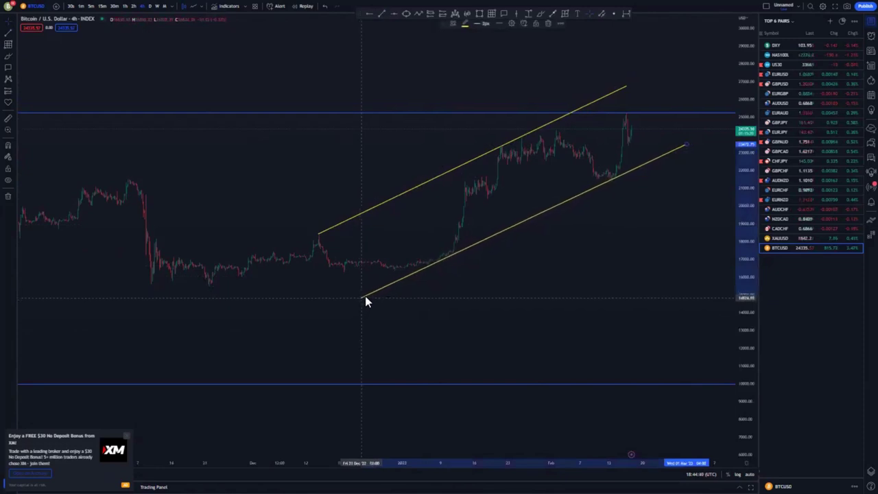
left_click(490, 281)
scroll(357, 309, "up", 1)
left_click_drag(736, 295, 655, 242)
left_click_drag(473, 307, 462, 350)
left_click_drag(332, 363, 363, 337)
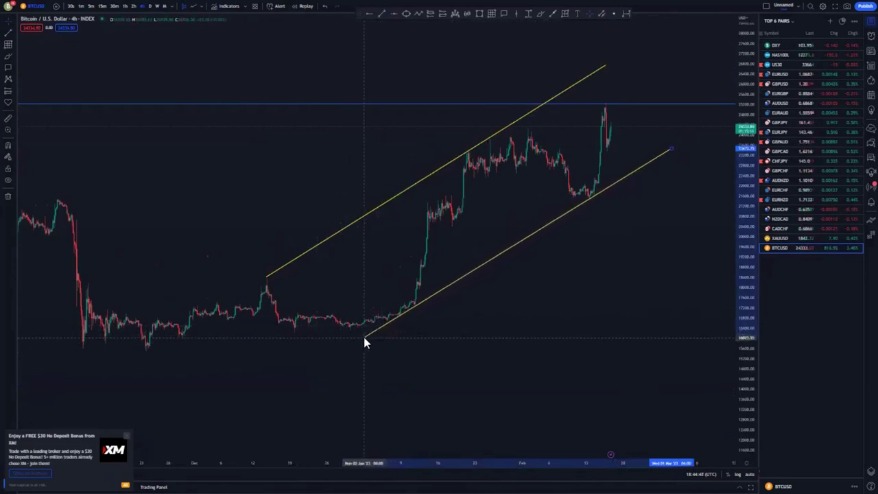
left_click(438, 347)
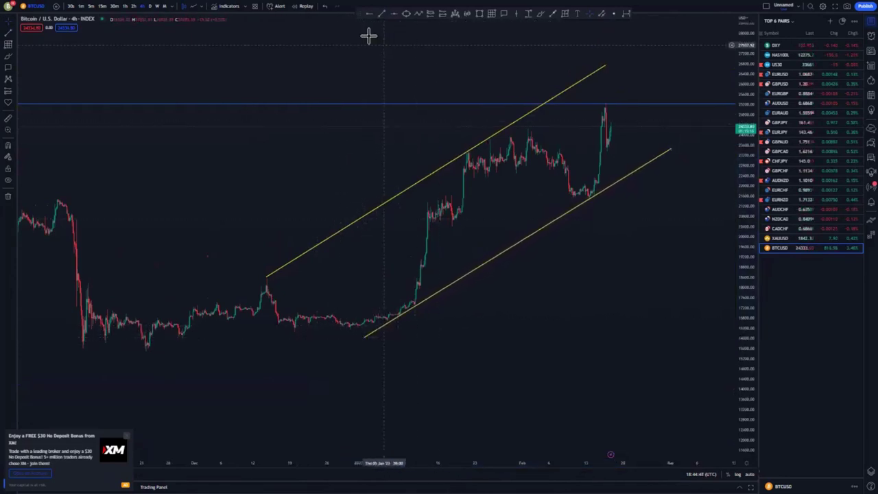
- Place a horizontal ray under the December 2022 low, at about 16,300
left_click(289, 330)
scroll(506, 369, "down", 3)
scroll(505, 368, "up", 4)
- Extend the upper end of the channel's lower trendline slightly further forward in time
left_click_drag(505, 368, 451, 265)
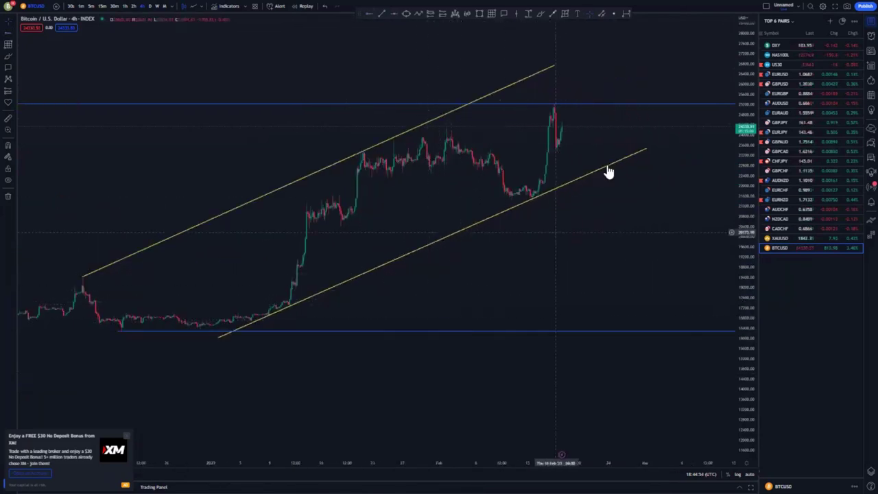
left_click_drag(646, 148, 659, 146)
left_click(656, 190)
- Outline the mid-January 2023 consolidation with two short rising trendlines, above its highs and below its lows
scroll(350, 264, "down", 2)
scroll(350, 271, "up", 1)
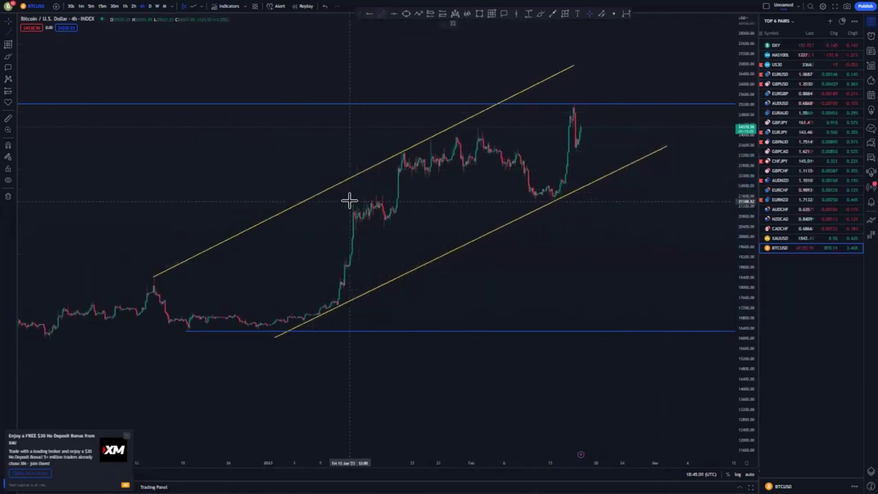
left_click(381, 195)
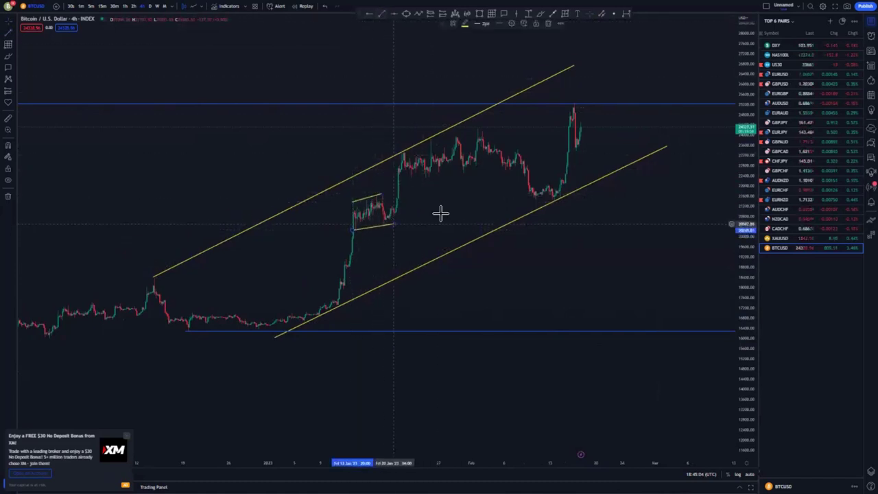
left_click_drag(437, 231, 428, 238)
- Outline the early February 2023 decline with two falling trendlines and place a horizontal ray under the 18 January low, at about 20,400
left_click(474, 133)
left_click(550, 182)
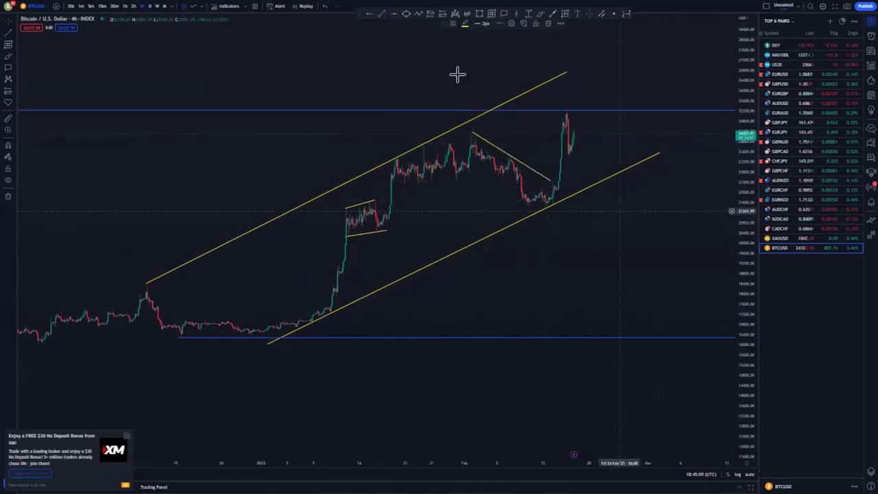
left_click(468, 170)
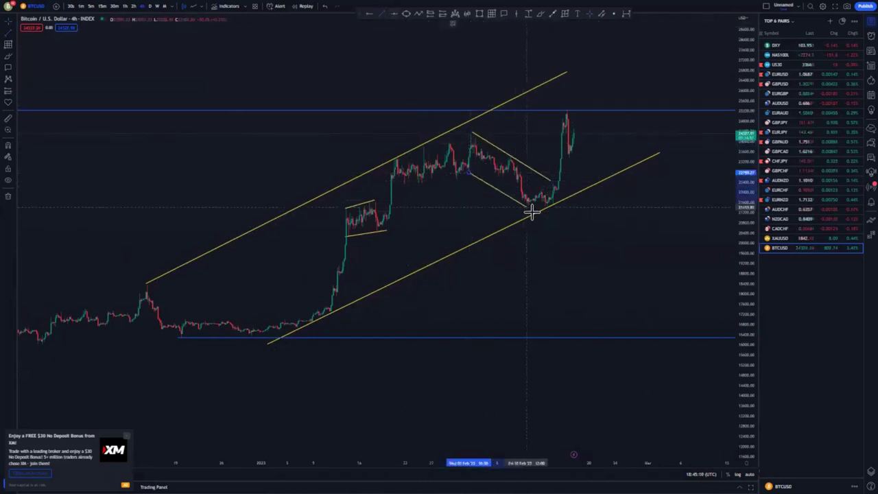
left_click(535, 209)
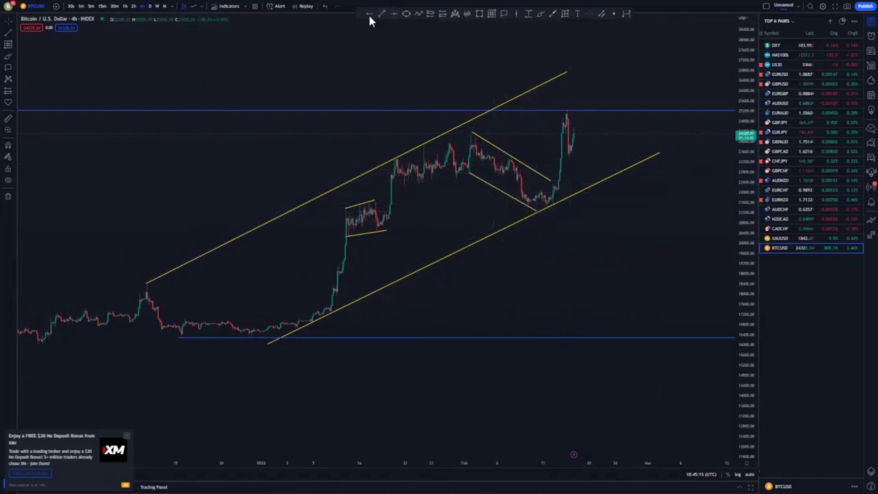
left_click(376, 233)
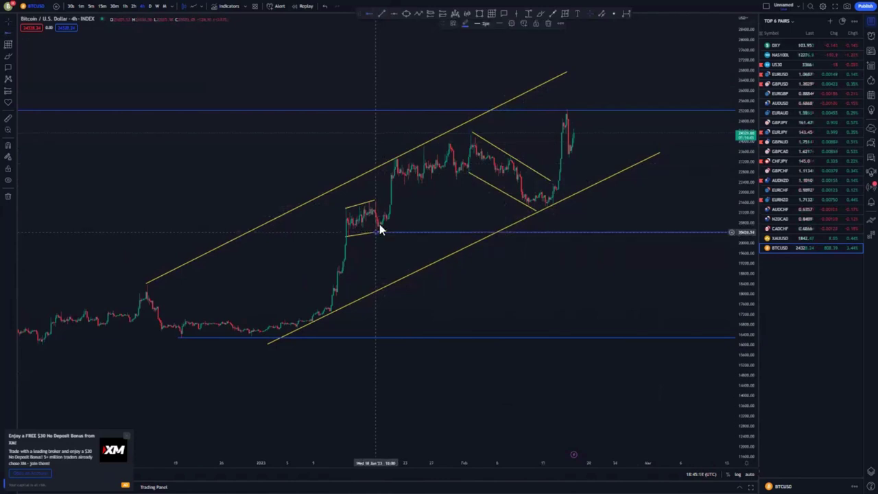
- Circle the two touches of the channel's lower trendline with the brush and sketch a stroke along the mid-February rally
left_click(553, 14)
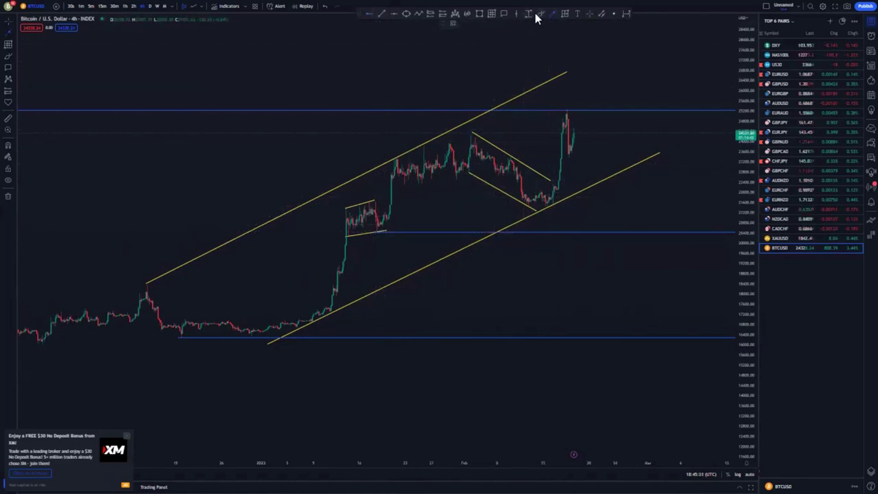
left_click_drag(323, 314, 321, 322)
left_click_drag(559, 202, 558, 212)
left_click_drag(571, 137, 574, 115)
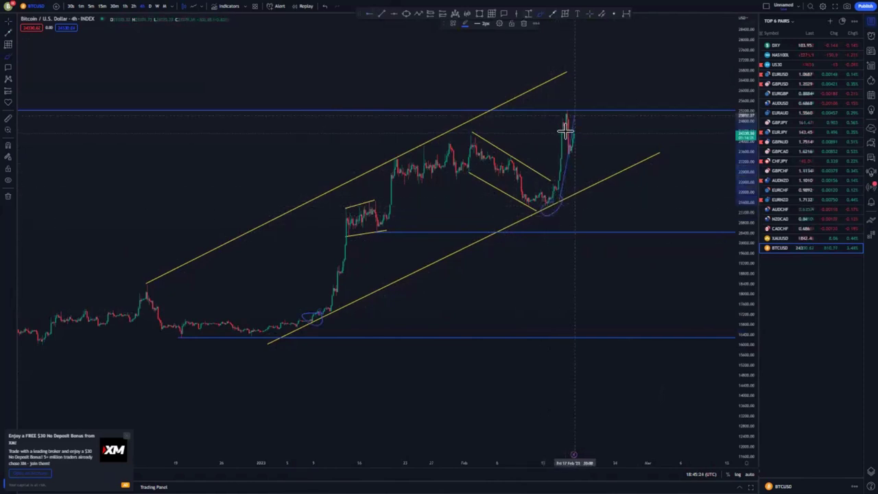
- Delete the brush stroke along the rally and both circles on the channel's lower trendline
left_click(522, 23)
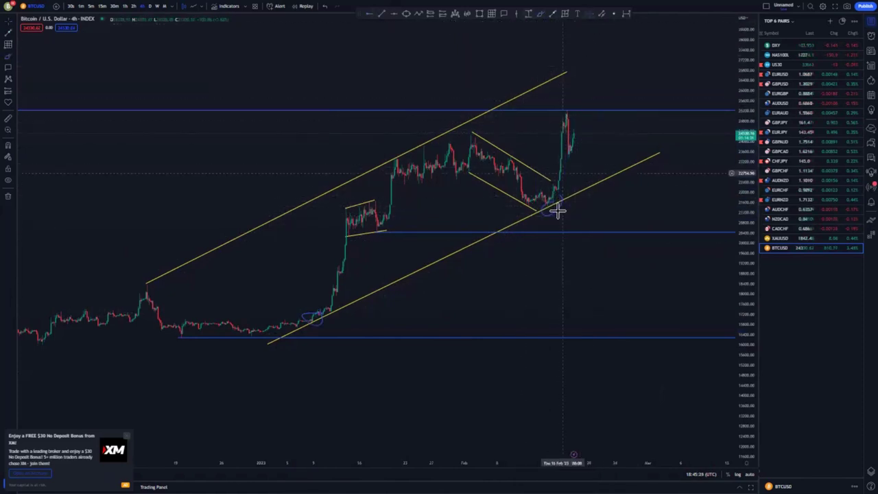
key("Delete")
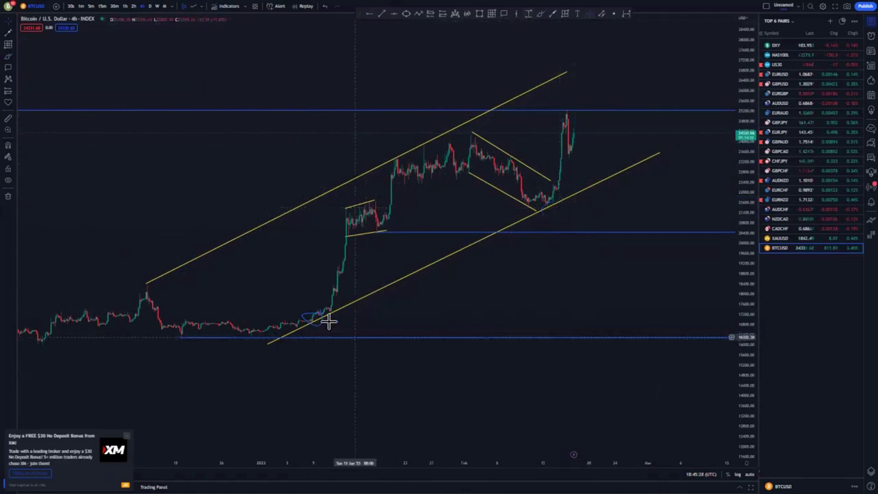
left_click(322, 322)
key("Delete")
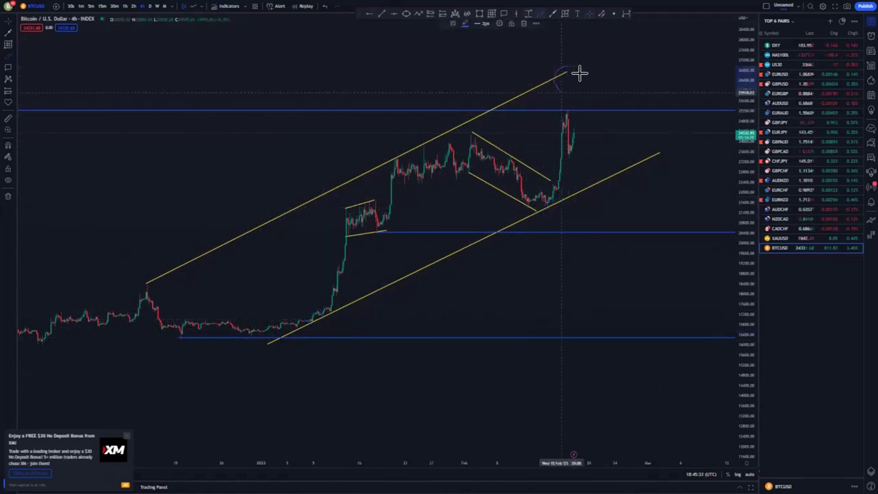
- Circle the end of the channel's upper trendline and draw a line falling from it to about 21,200 around 24 February
left_click(522, 24)
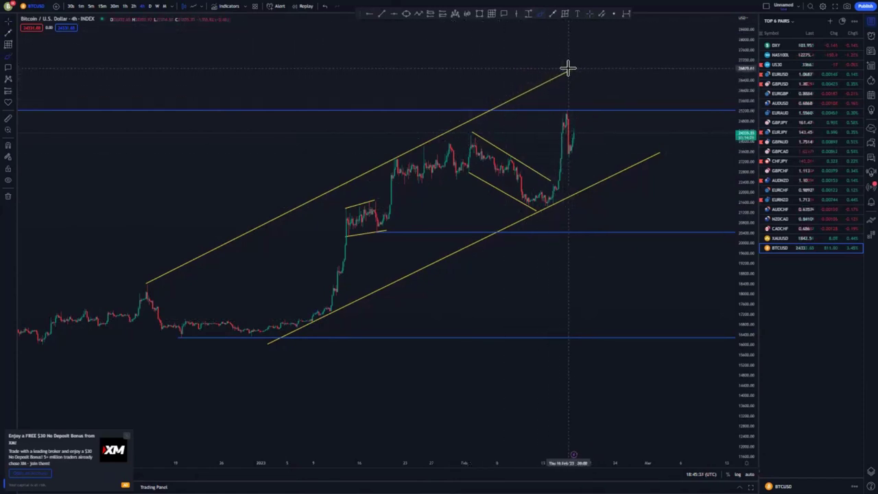
left_click_drag(576, 83, 557, 67)
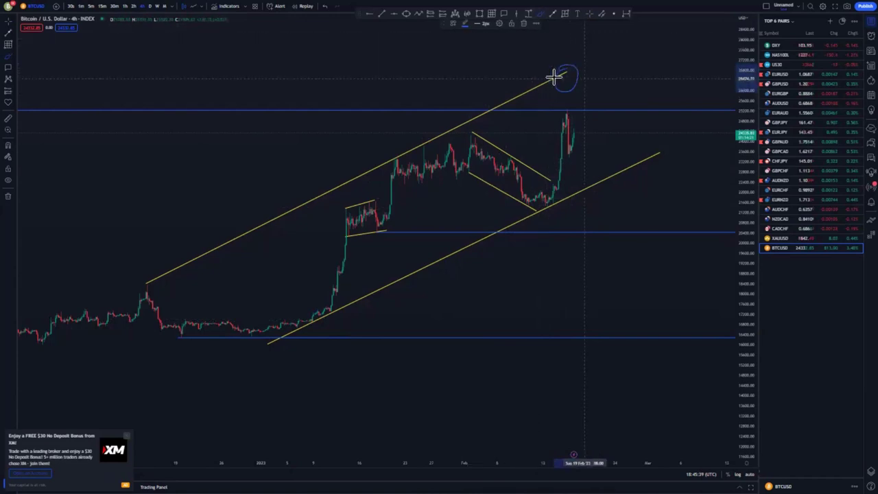
left_click(553, 13)
left_click_drag(571, 67, 617, 214)
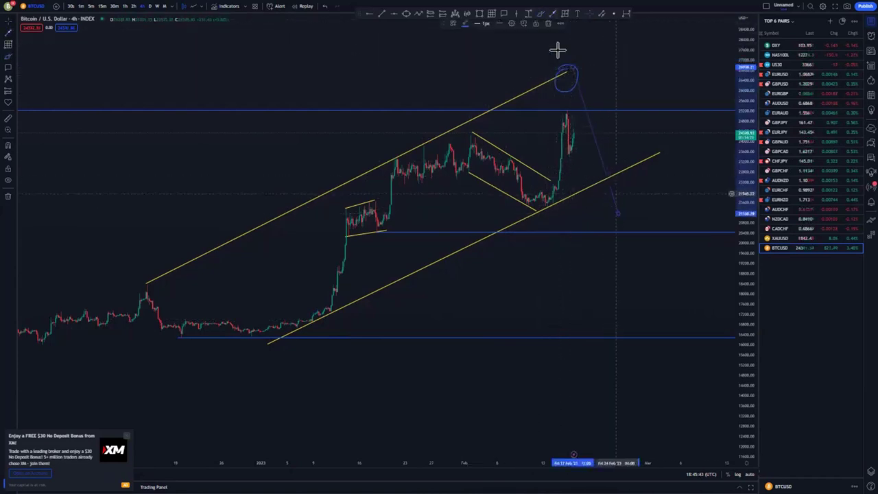
- Delete the falling projection line and the circle at the end of the channel's upper trendline
left_click(548, 24)
left_click(573, 96)
key("Delete")
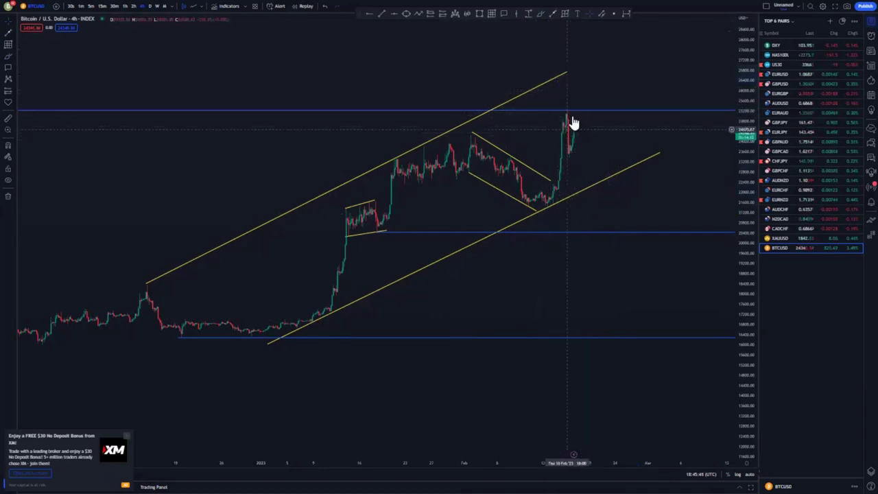
- Draw a small rectangle around the mid-August 2022 high where the upper resistance ray starts
scroll(568, 121, "down", 5)
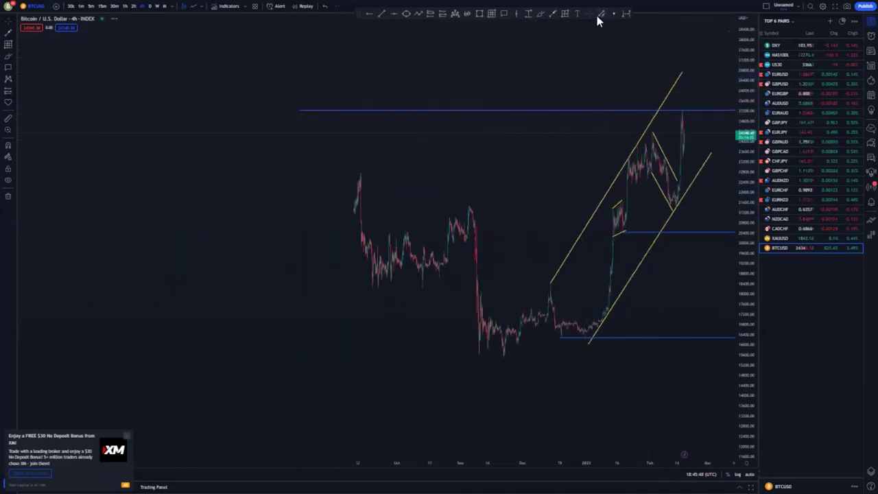
scroll(501, 123, "up", 1)
left_click_drag(452, 151, 555, 146)
scroll(552, 146, "up", 3)
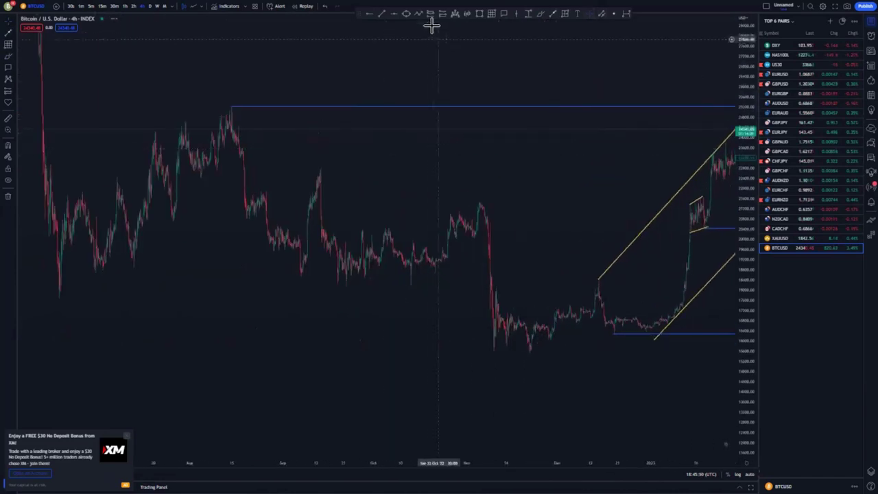
left_click(479, 14)
left_click(226, 100)
left_click(243, 116)
- Switch the chart to the 2-hour timeframe and examine the February 2023 rally against the resistance and the channel
left_click_drag(401, 146, 177, 158)
scroll(288, 166, "up", 5)
left_click_drag(550, 166, 637, 176)
scroll(638, 177, "up", 2)
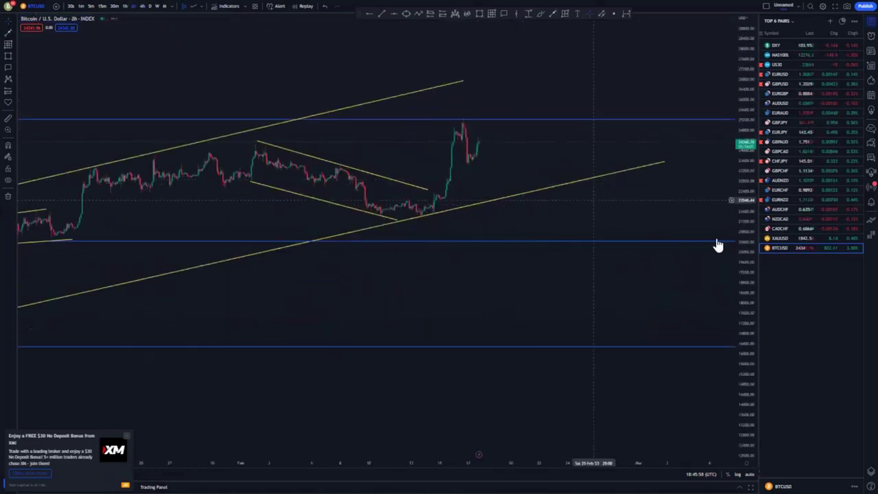
left_click_drag(741, 260, 739, 162)
left_click_drag(564, 199, 626, 270)
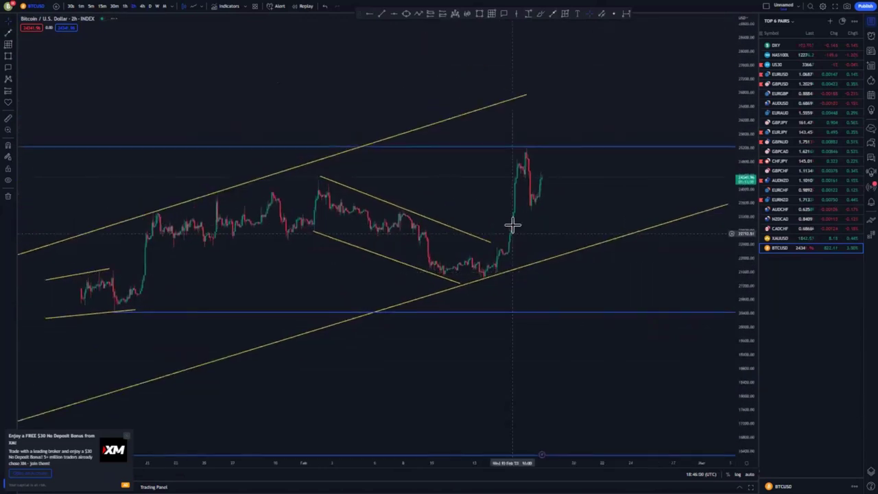
scroll(513, 227, "up", 4)
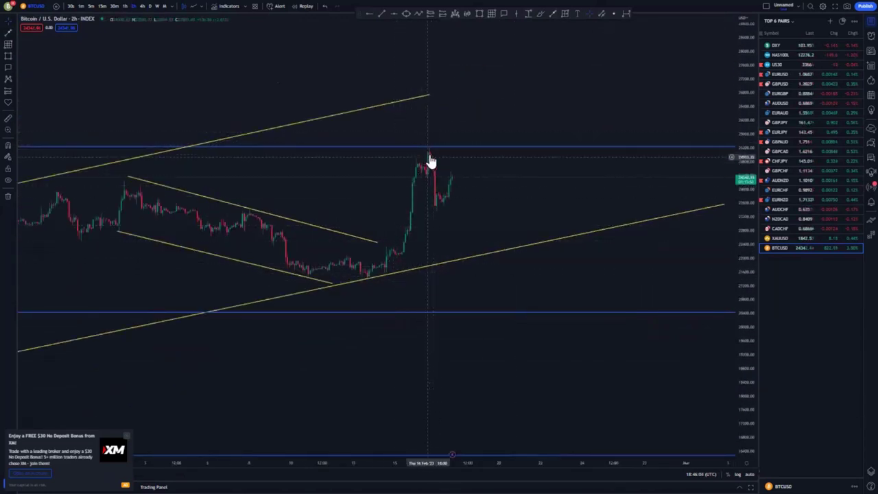
scroll(188, 113, "down", 3)
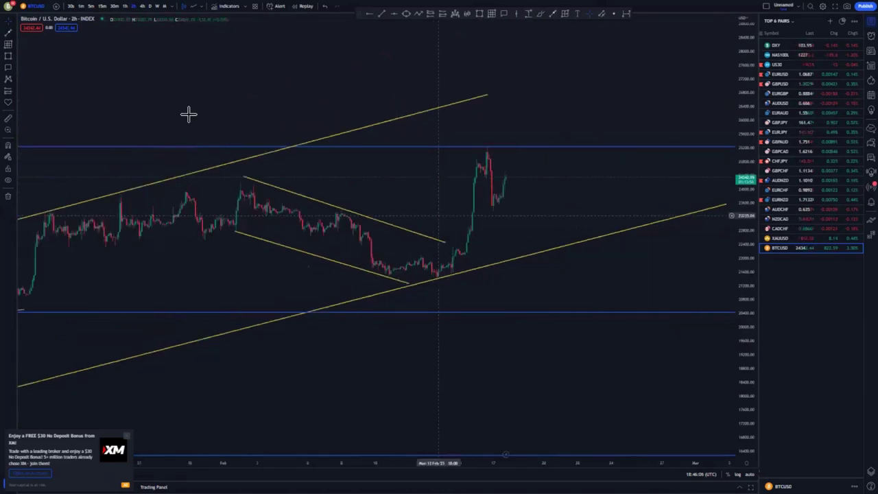
- Switch the chart to the 1-hour timeframe
left_click(127, 7)
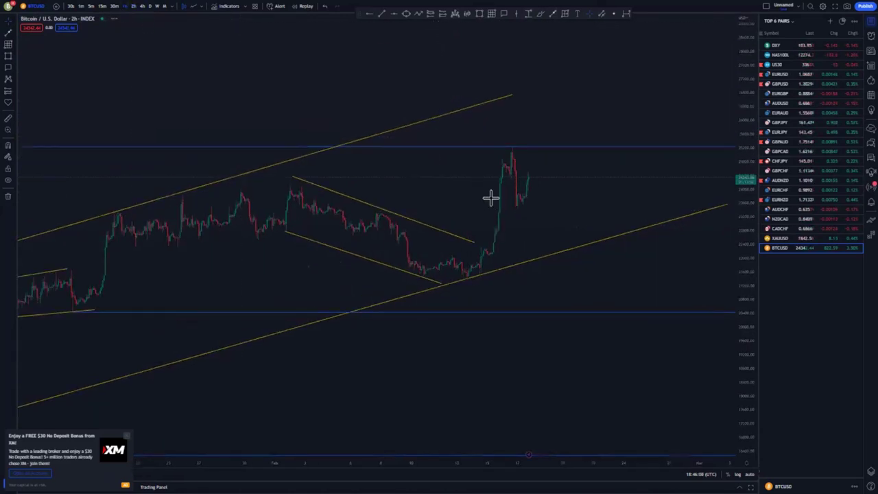
left_click_drag(739, 333, 740, 289)
left_click_drag(538, 219, 617, 249)
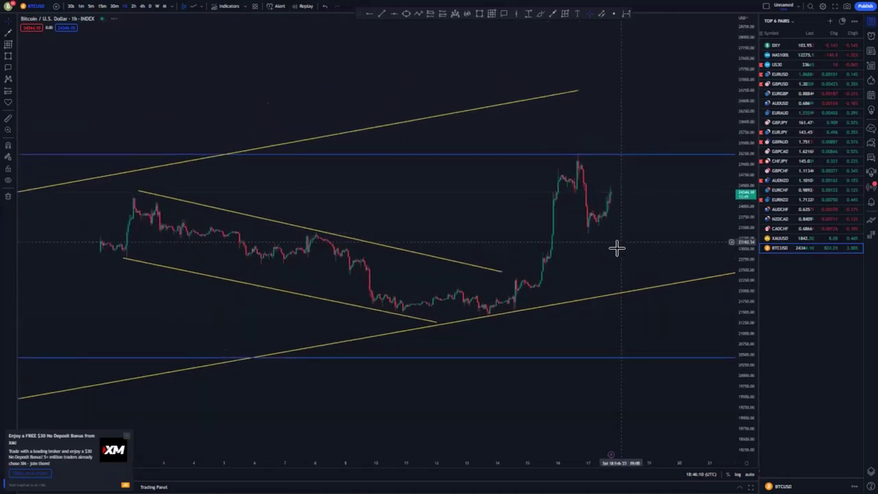
- Enclose the 14–16 February 2023 rally between two steep rising trendlines and place a horizontal ray at the 15 February low, about 22,100
scroll(619, 249, "up", 3)
left_click(443, 277)
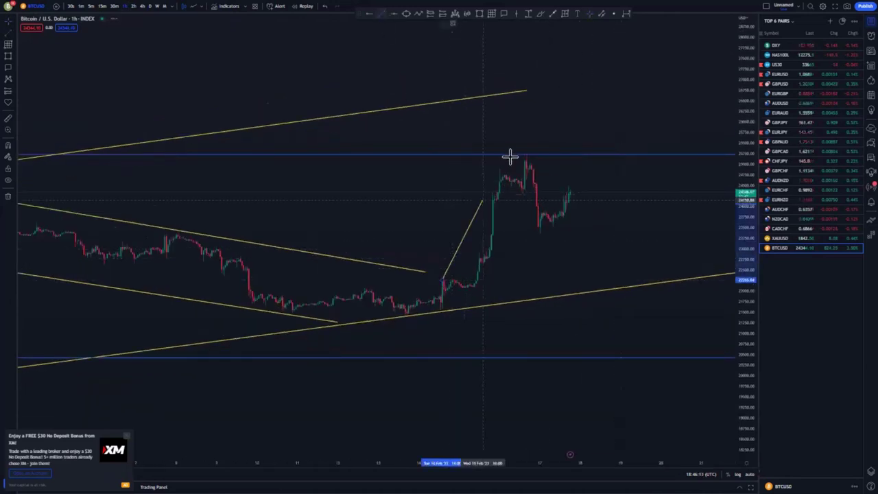
left_click(511, 144)
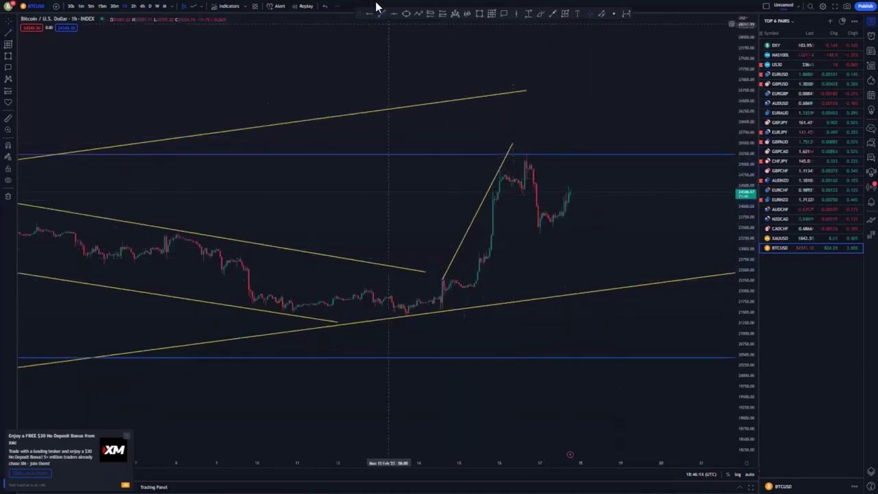
left_click(529, 166)
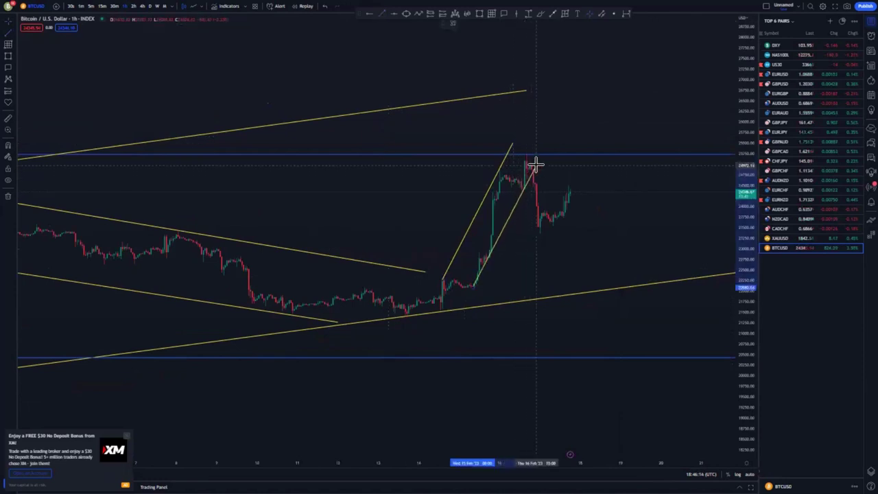
left_click(471, 285)
left_click_drag(471, 285, 471, 294)
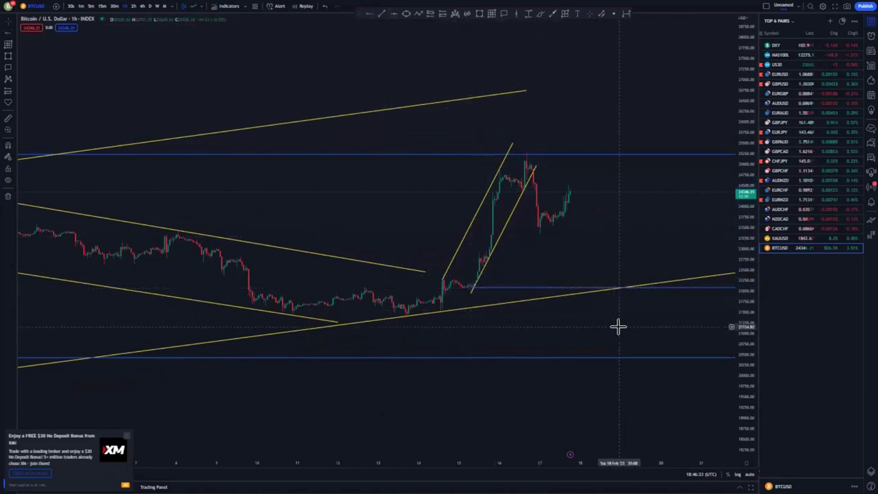
- Draw a projection line from the current price down to the horizontal ray at about 22,100
scroll(617, 325, "down", 3)
left_click(616, 190)
left_click(645, 288)
left_click_drag(645, 344, 526, 318)
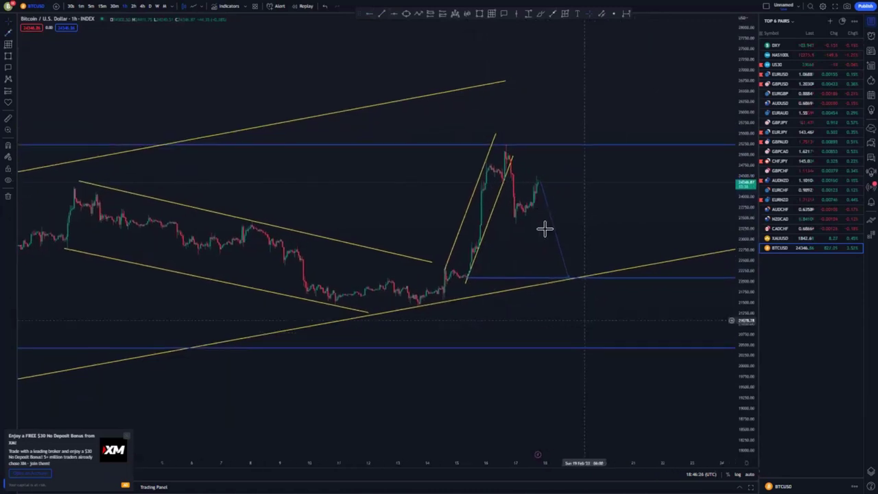
left_click_drag(546, 220, 510, 215)
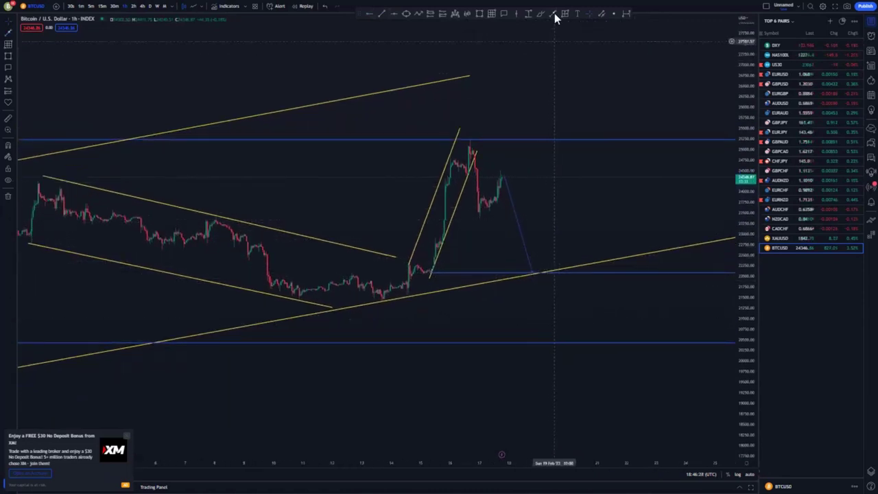
- Sketch a sideways zigzag between about 22,100 and 23,600 with the brush, capped by a near-level line and followed by a drop to about 20,400
left_click(550, 209)
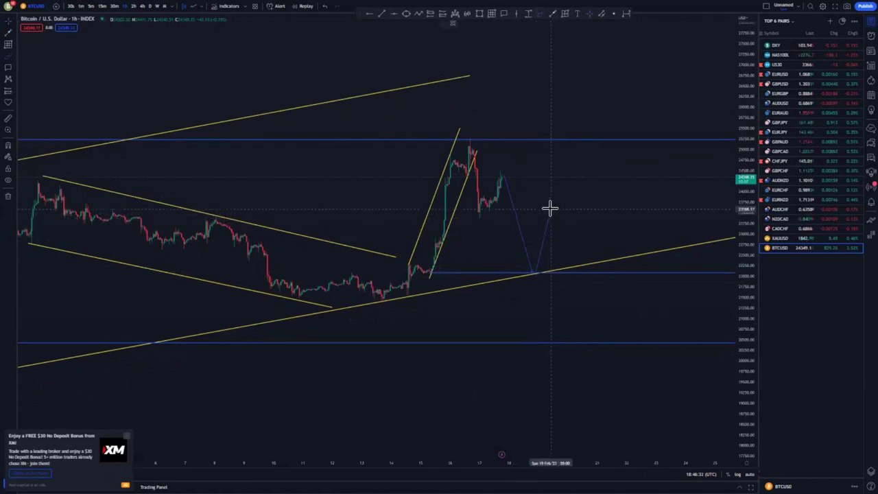
left_click(557, 263)
left_click(569, 212)
mouse_move(587, 229)
left_mouse_down()
mouse_move(605, 274)
mouse_move(607, 211)
left_mouse_up()
left_click_drag(534, 208, 616, 206)
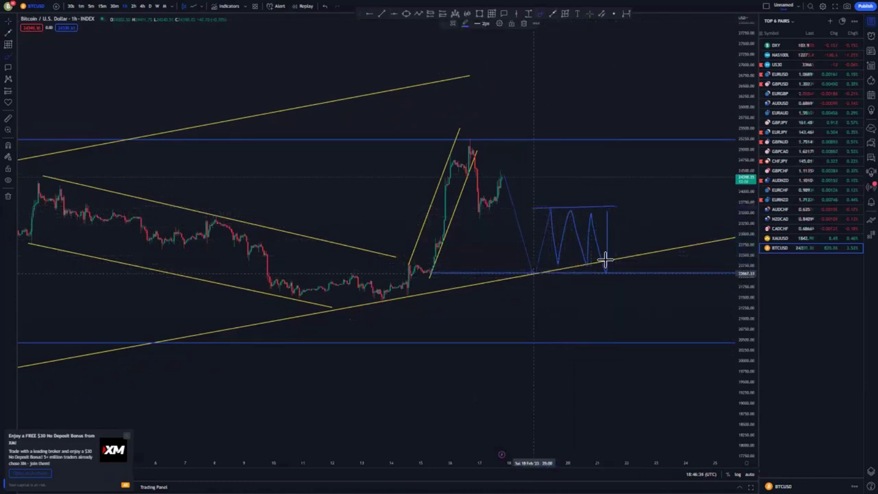
double_click(623, 343)
scroll(402, 311, "down", 2)
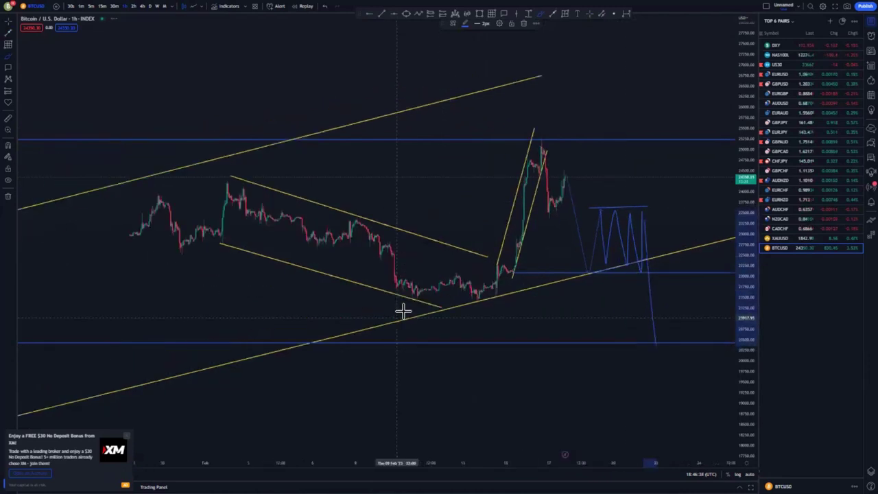
- Undo the brushed zigzag and drop, and delete the projection line below the current price
left_click(329, 8)
left_click(329, 7)
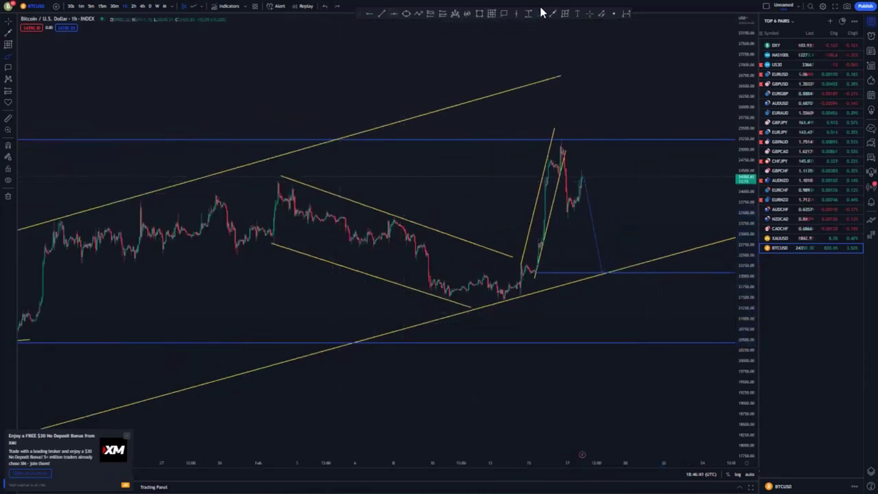
scroll(568, 202, "up", 3)
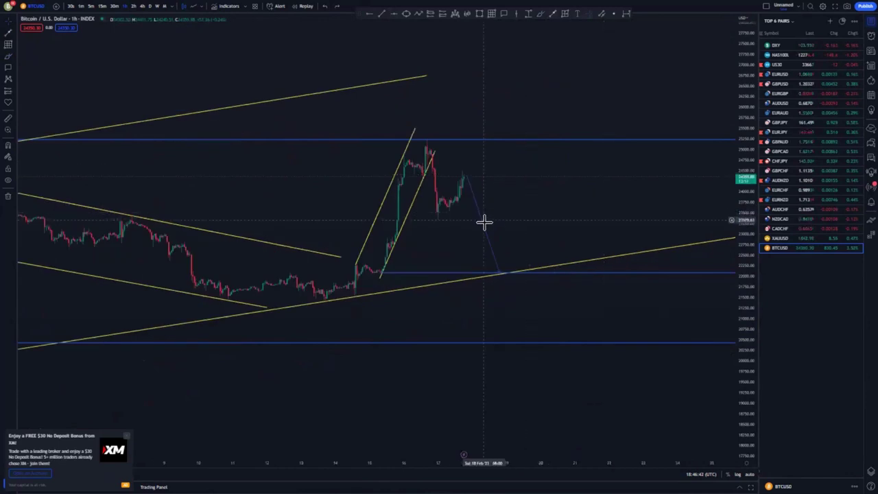
key("Delete")
- Outline the 17 February 2023 rebound with two short rising trendlines, above its highs and below its lows
scroll(519, 237, "up", 5)
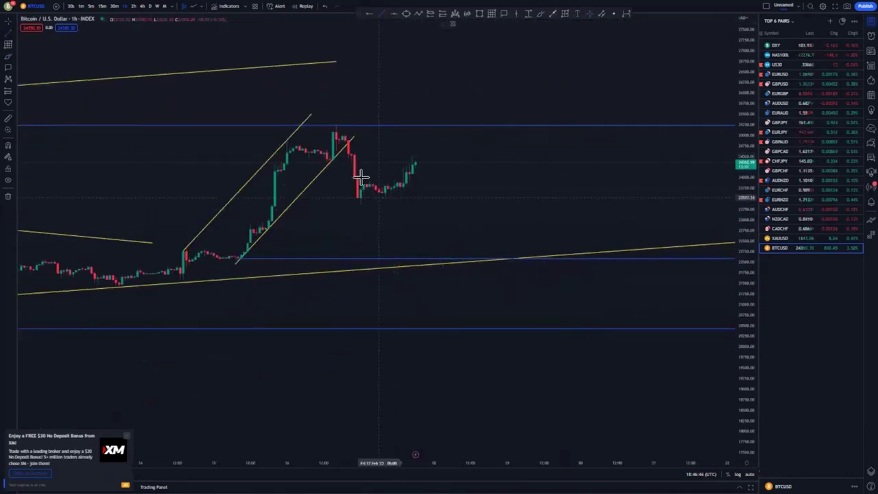
left_click_drag(368, 167, 418, 155)
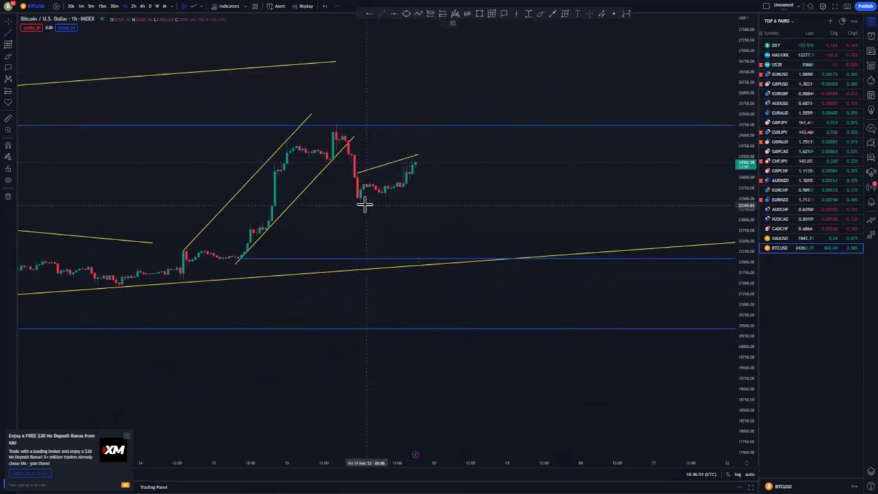
left_click_drag(482, 199, 643, 229)
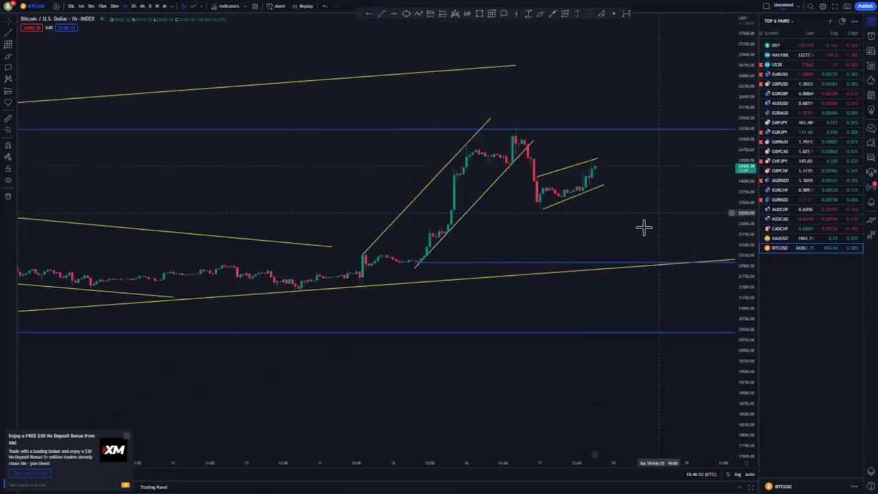
- Switch the chart to the 15-minute timeframe and refit the ends of the two short rising trendlines around the 17 February rebound
scroll(580, 242, "down", 2)
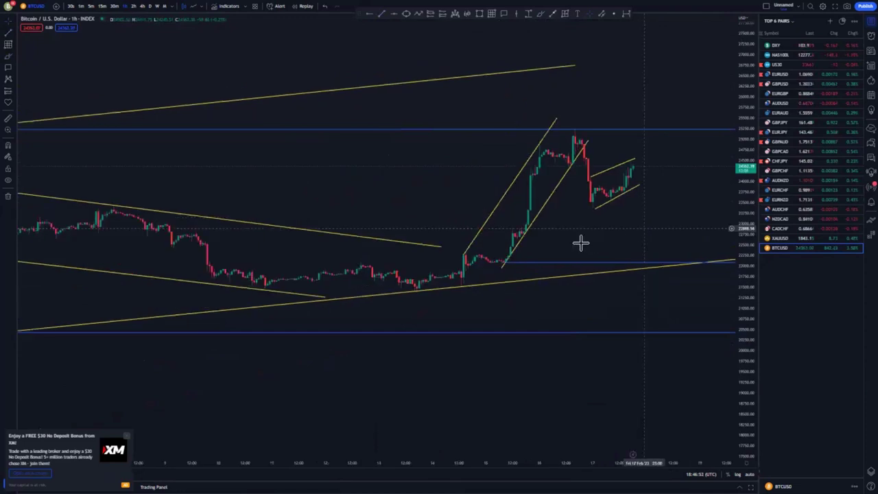
left_click(102, 6)
left_click_drag(746, 206, 746, 96)
left_click_drag(635, 212, 539, 270)
left_click_drag(379, 247, 365, 245)
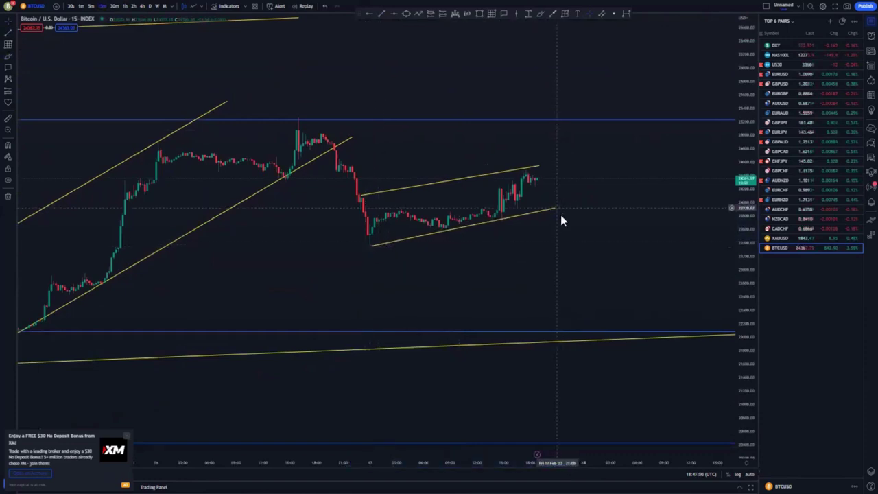
left_click_drag(558, 213, 563, 212)
left_click_drag(712, 142, 706, 86)
left_click_drag(405, 214, 419, 248)
left_click_drag(376, 209, 373, 206)
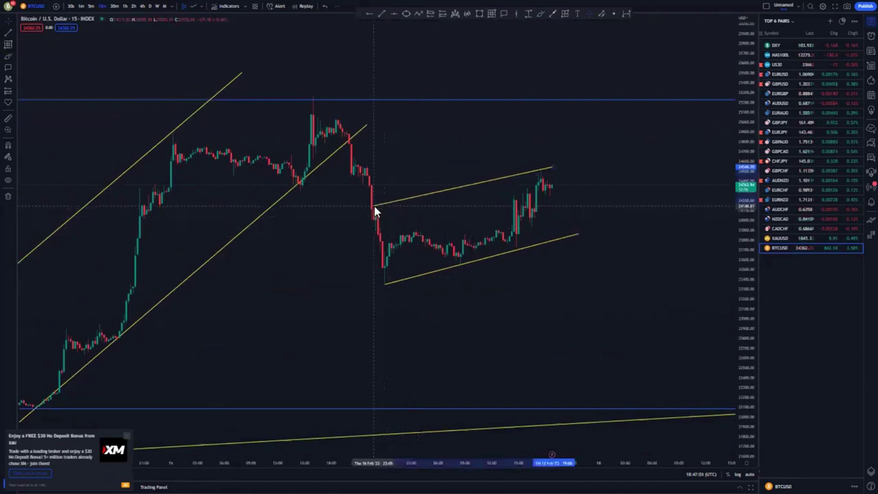
scroll(631, 228, "down", 2)
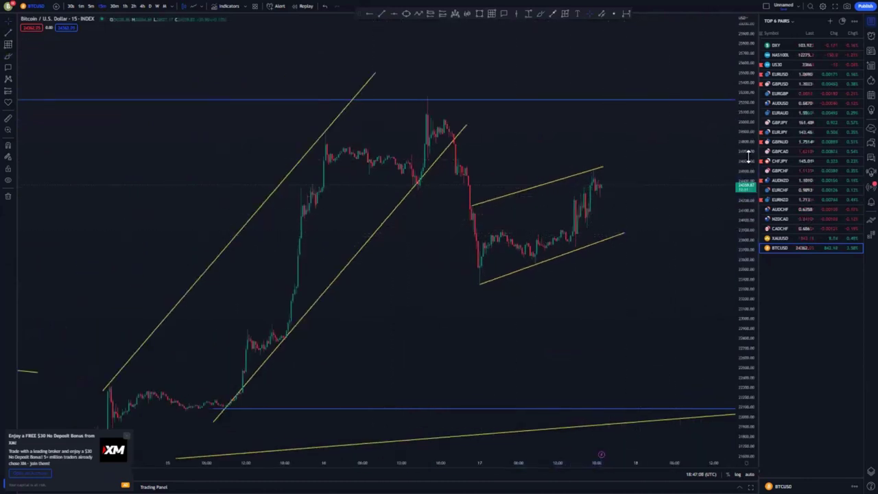
left_click_drag(748, 133, 746, 184)
mouse_move(446, 131)
left_mouse_down()
mouse_move(477, 271)
mouse_move(506, 205)
mouse_move(595, 182)
left_mouse_up()
left_click(594, 180)
double_click(625, 347)
left_click(521, 23)
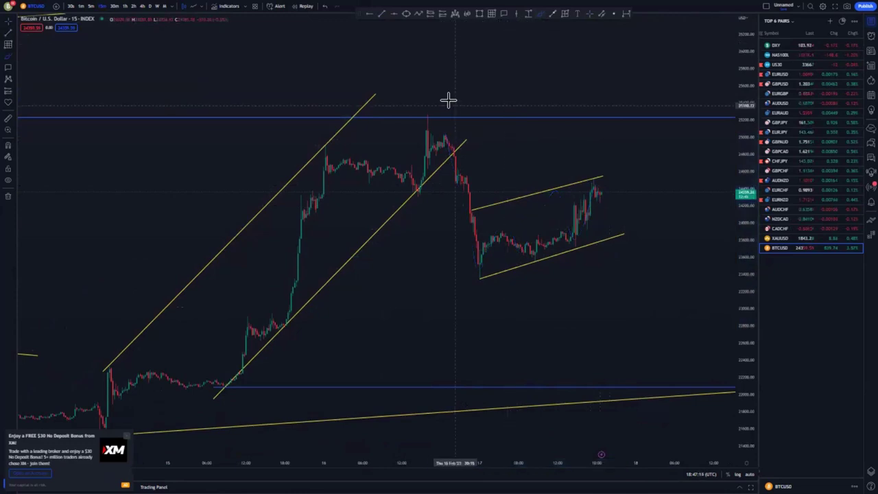
- Place a horizontal ray at about 24,640 from the 16 February breakdown and extend both small channel lines further past the current price
left_click(369, 14)
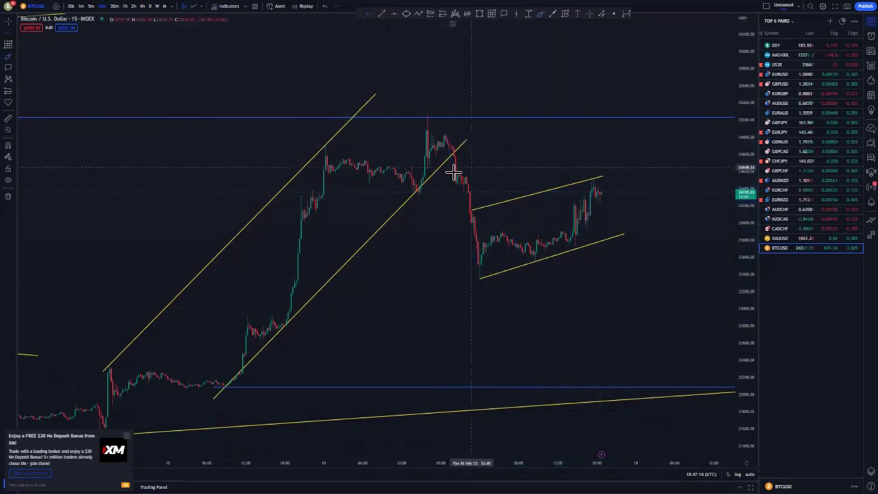
left_click(456, 168)
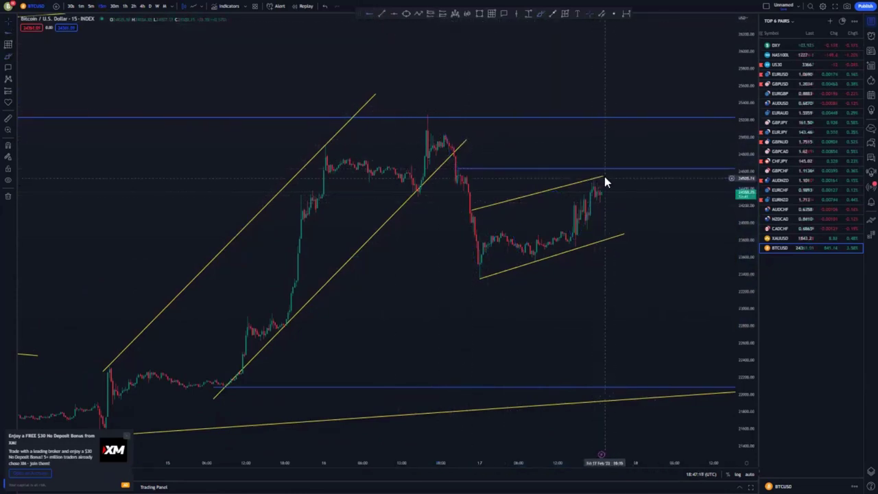
left_click_drag(607, 175, 627, 172)
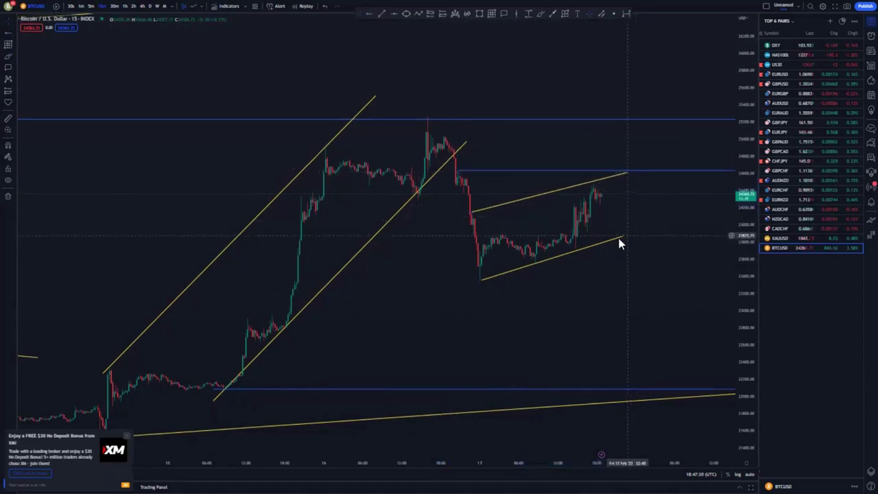
left_click_drag(622, 237, 637, 230)
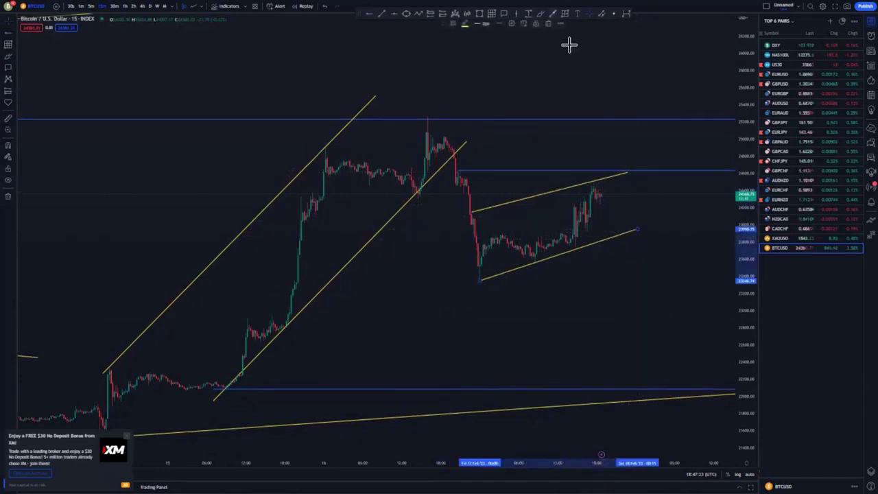
- Project a short line from the current price to just above the 24,640 ray and mark the ray's start with a small rectangle
left_click(605, 196)
left_click(611, 164)
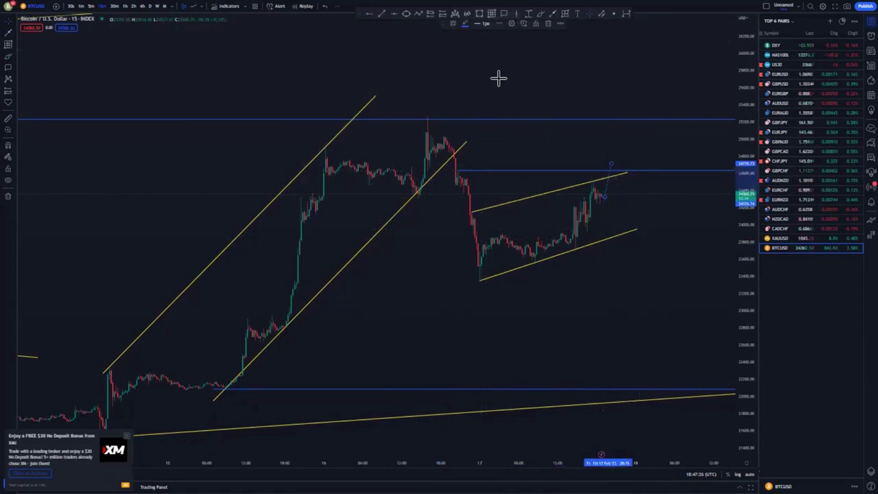
left_click(452, 165)
left_click_drag(455, 163, 471, 180)
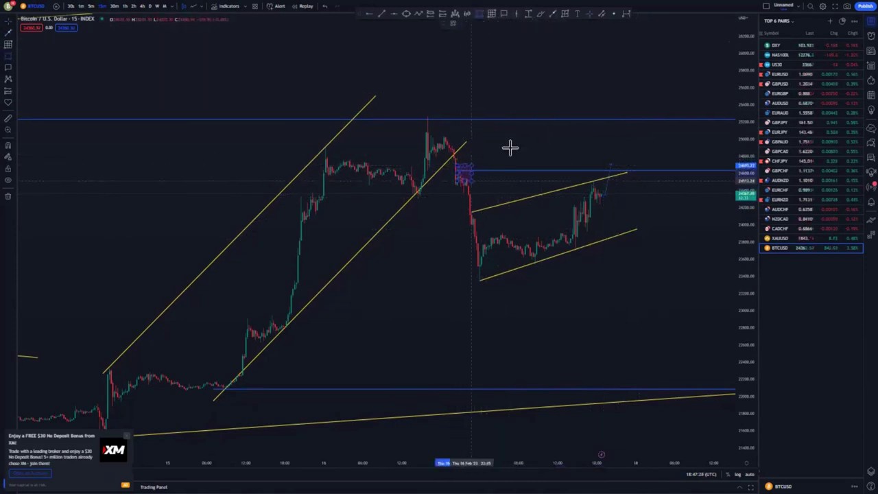
- Sketch a path with a small zigzag below the 24,640 ray and a drop to about 22,100, framing the zigzag with two short trendlines
left_click(552, 13)
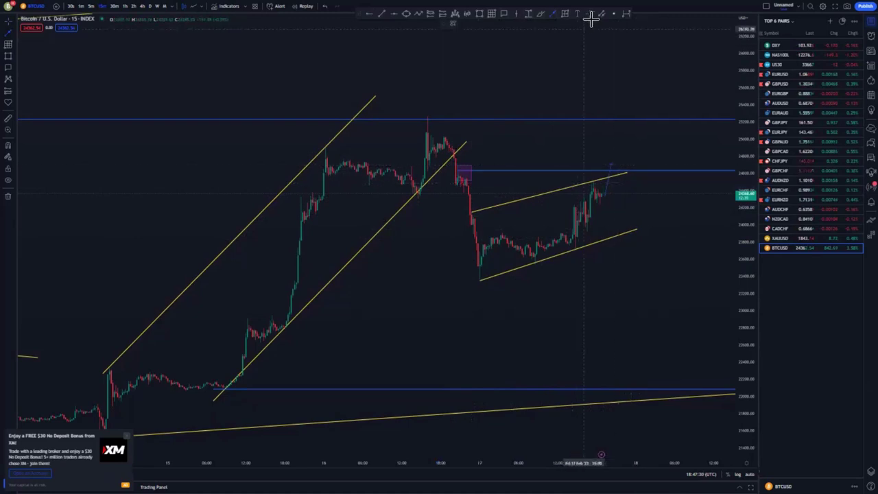
left_click(418, 15)
left_click(614, 162)
left_click_drag(626, 191, 628, 182)
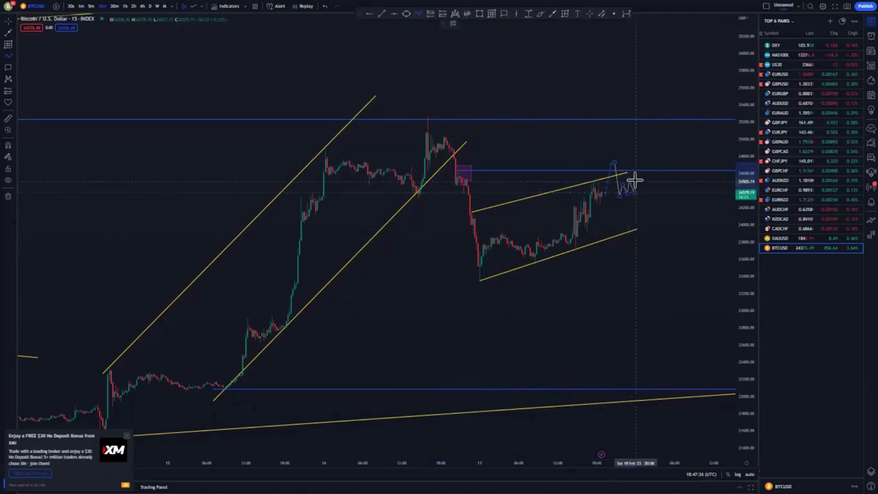
left_click_drag(639, 190, 640, 177)
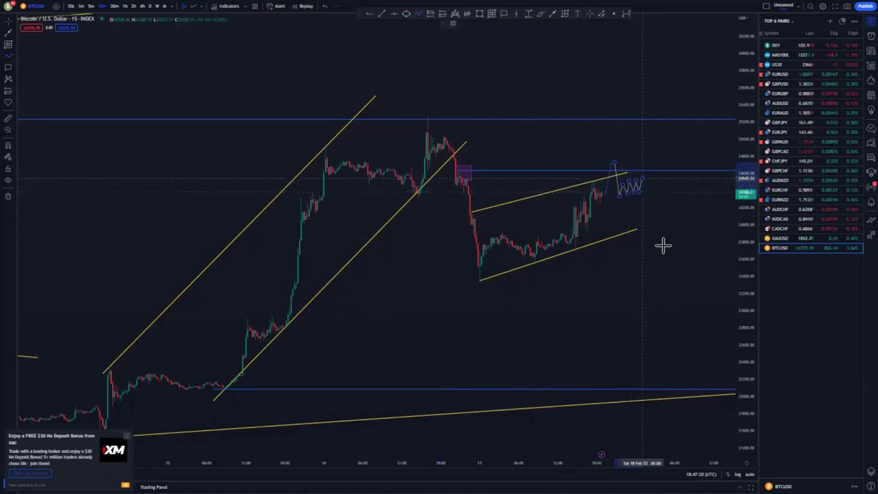
left_click_drag(635, 363, 629, 366)
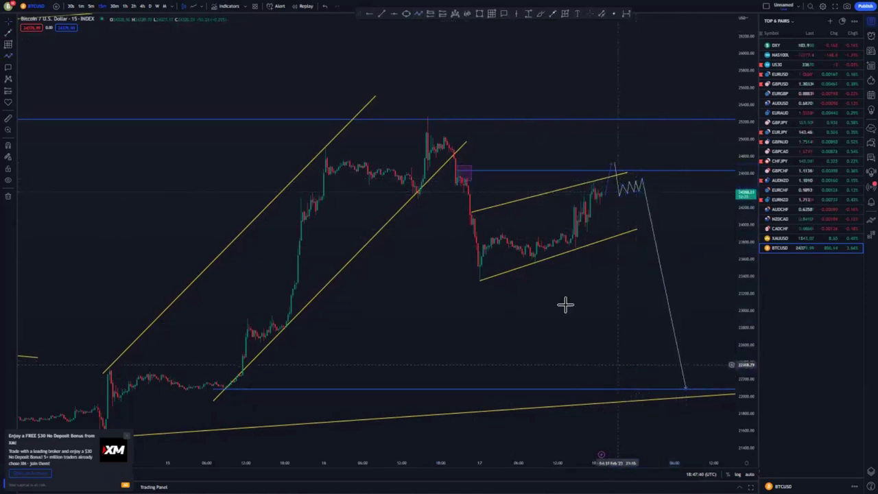
left_click_drag(616, 199, 638, 192)
left_click(384, 15)
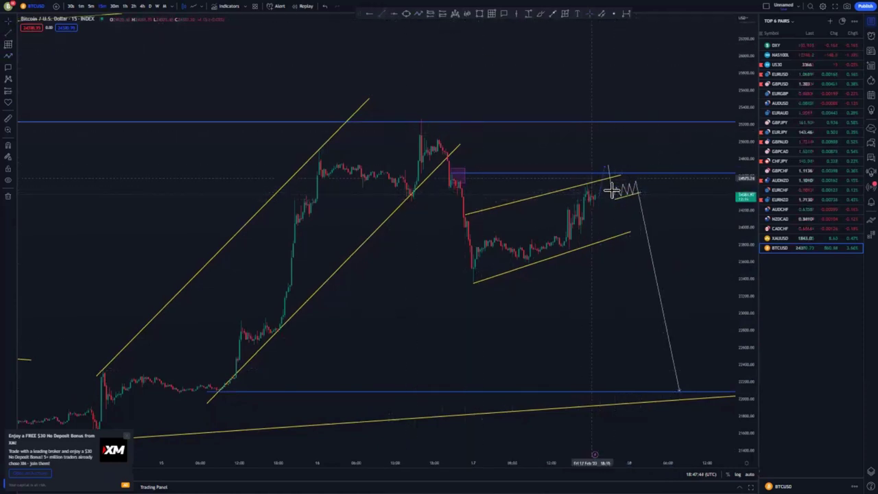
- Place a short position at the zigzag's end with entry about 24,320, stop about 24,760 and target about 23,370
left_click(428, 15)
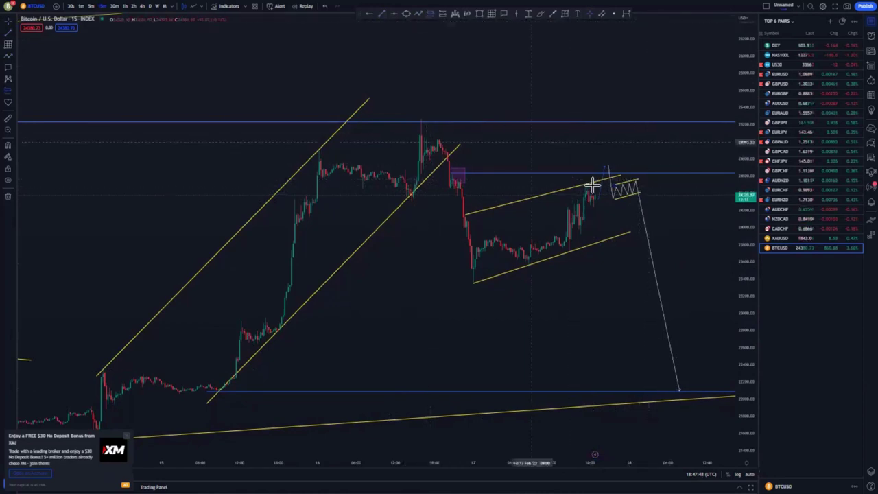
left_click(635, 201)
left_click_drag(505, 223, 357, 223)
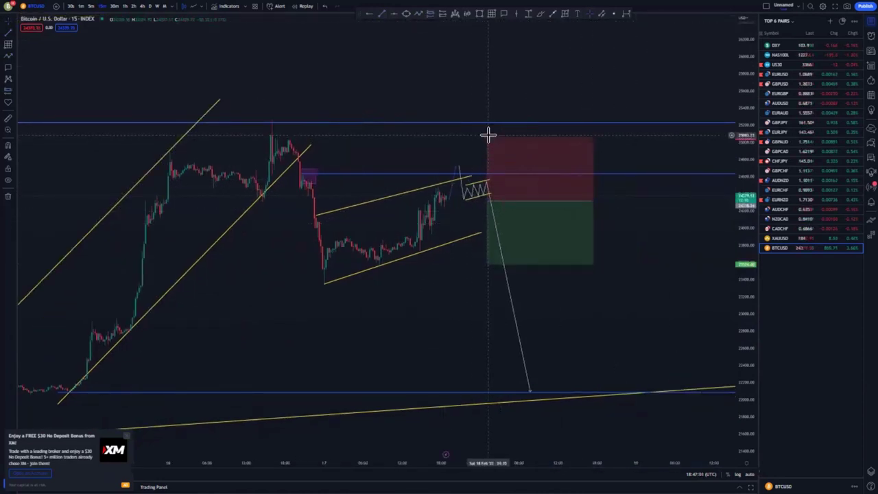
left_click_drag(486, 138, 486, 159)
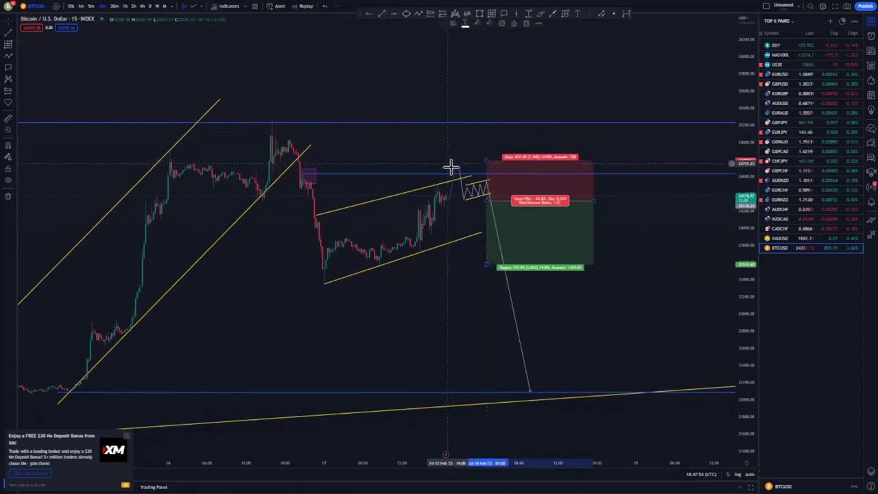
left_click_drag(485, 159, 491, 163)
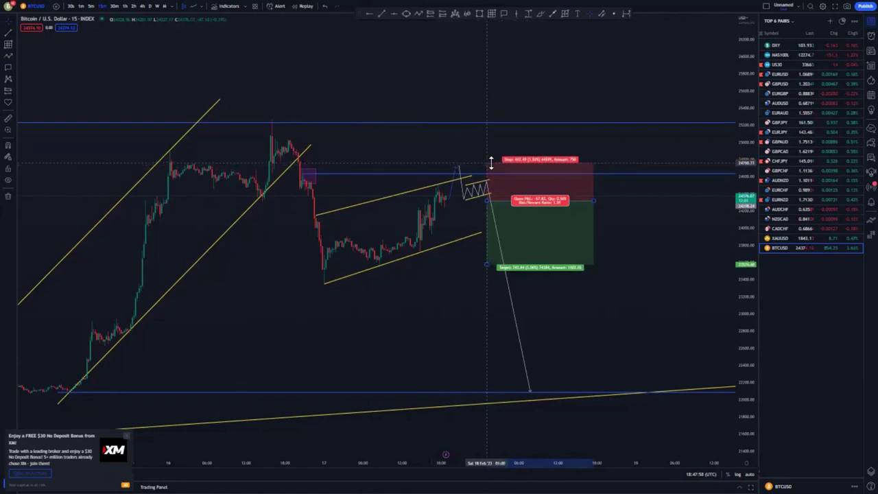
scroll(461, 307, "down", 3)
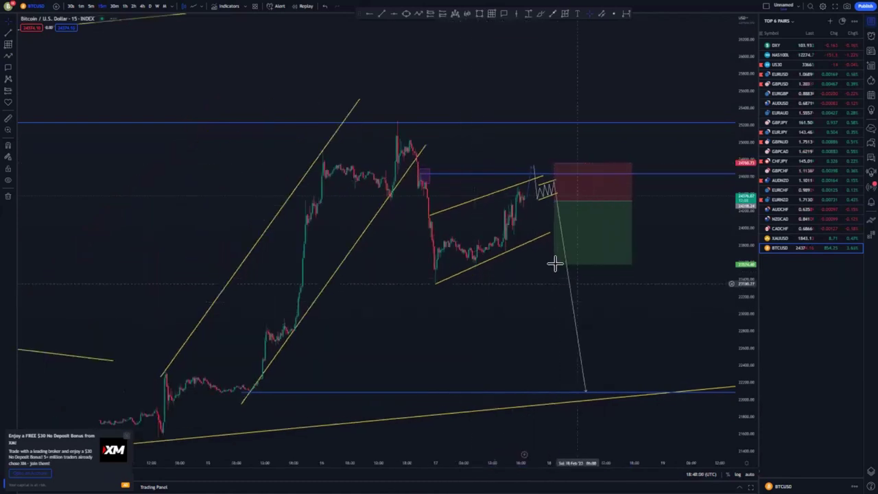
left_click_drag(553, 262, 553, 280)
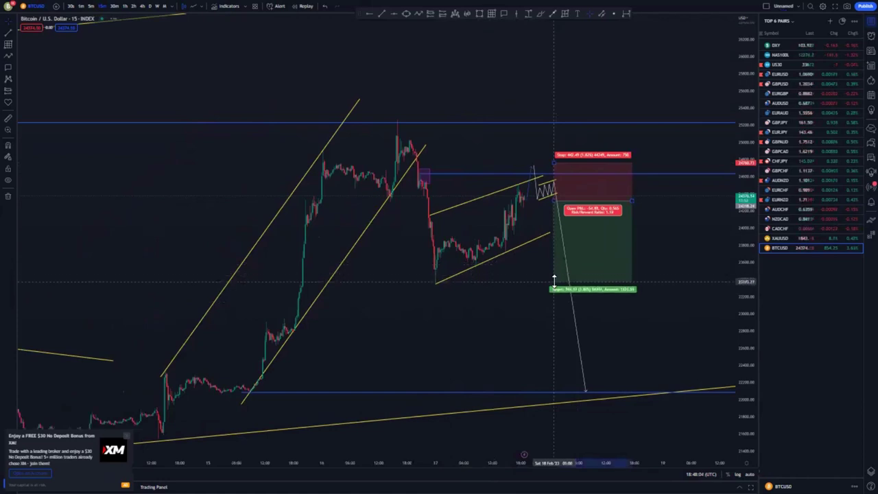
- Set the short position's text size to 16 in its style settings
right_click(592, 216)
left_click(503, 25)
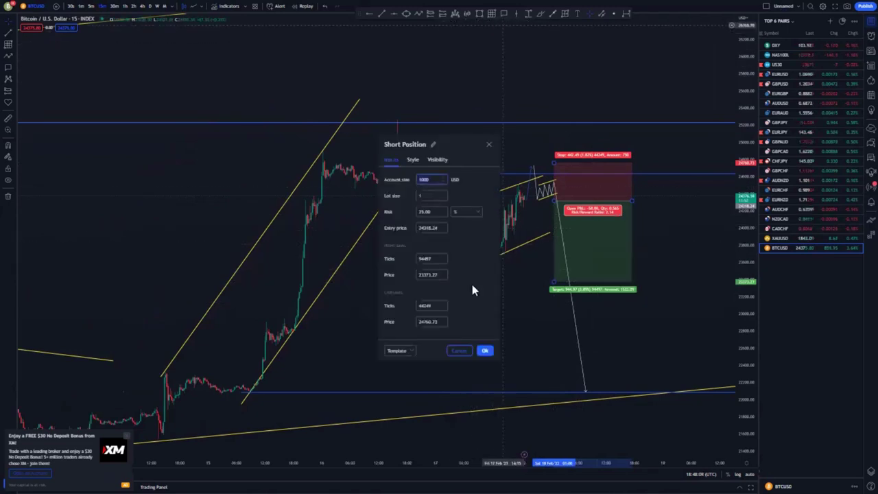
left_click(438, 160)
left_click(392, 161)
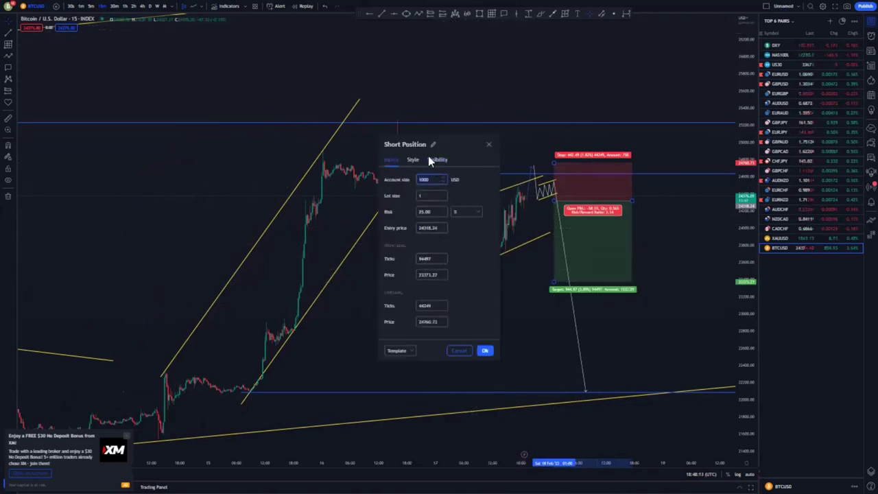
left_click(415, 159)
left_click(446, 227)
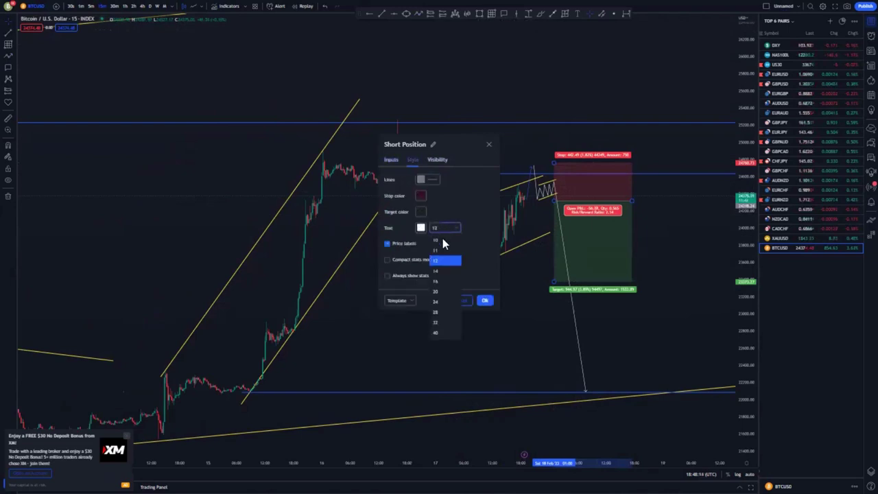
left_click(437, 281)
left_click(484, 300)
- Extend the short position's target to the ray at about 22,100, and further down to the horizontal line at about 20,440
left_click_drag(554, 282, 556, 404)
left_click_drag(475, 345, 434, 228)
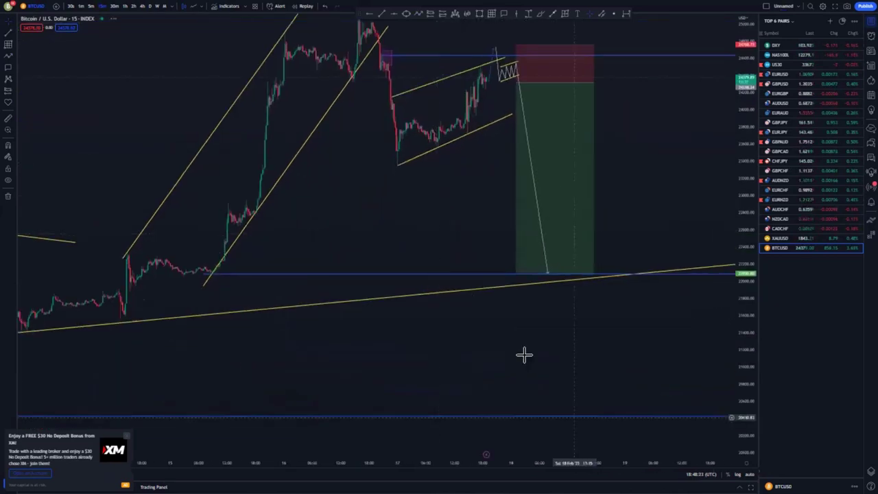
scroll(524, 354, "down", 4)
left_click_drag(745, 129, 729, 295)
left_click_drag(617, 327, 475, 276)
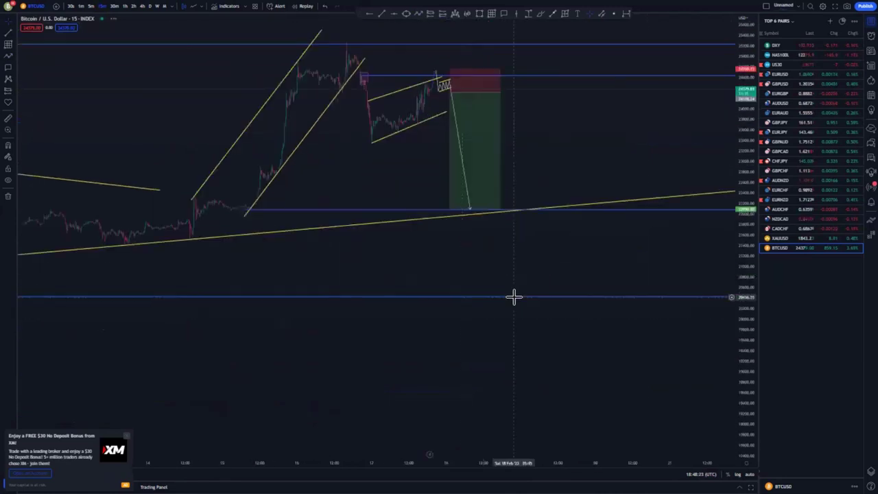
scroll(514, 296, "down", 3)
left_click_drag(566, 231, 570, 296)
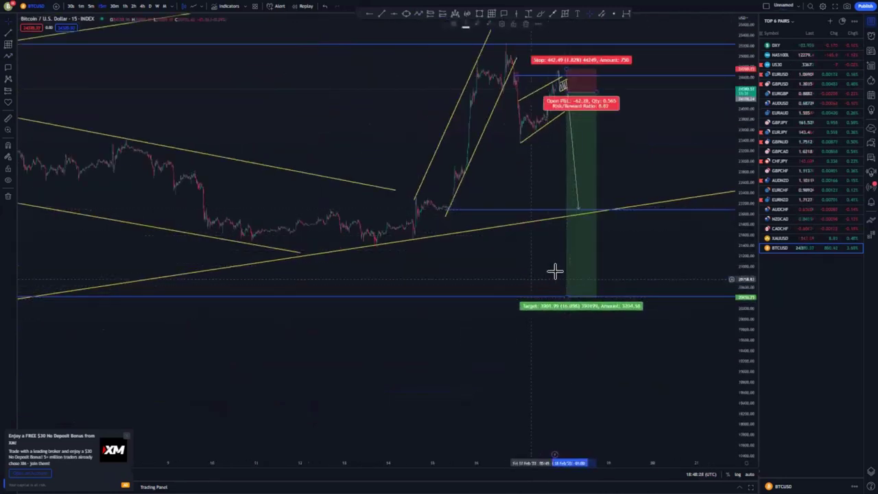
left_click(530, 278)
- Delete the short position and the projected path with its zigzag and framing lines
left_click_drag(740, 106, 738, 237)
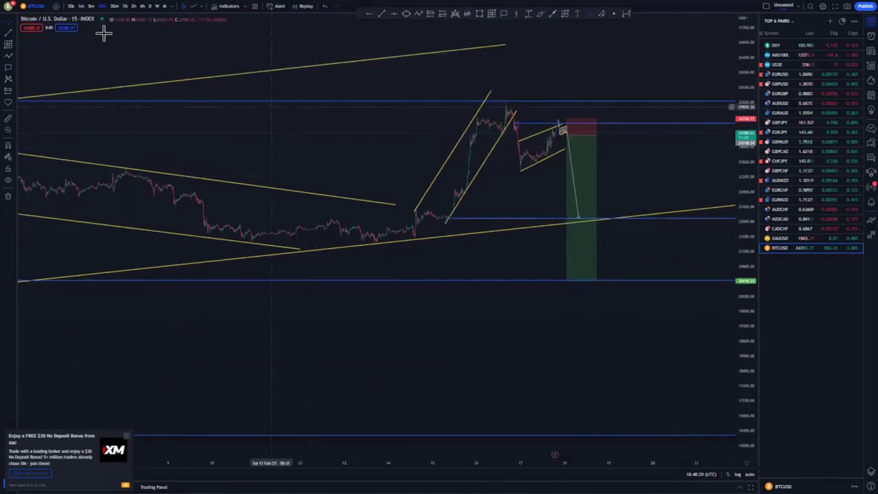
left_click(572, 157)
key("Delete")
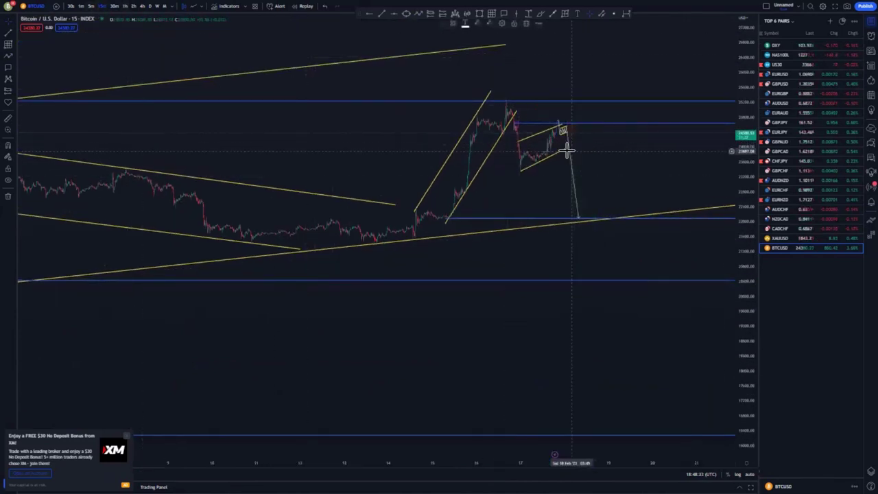
key("Delete")
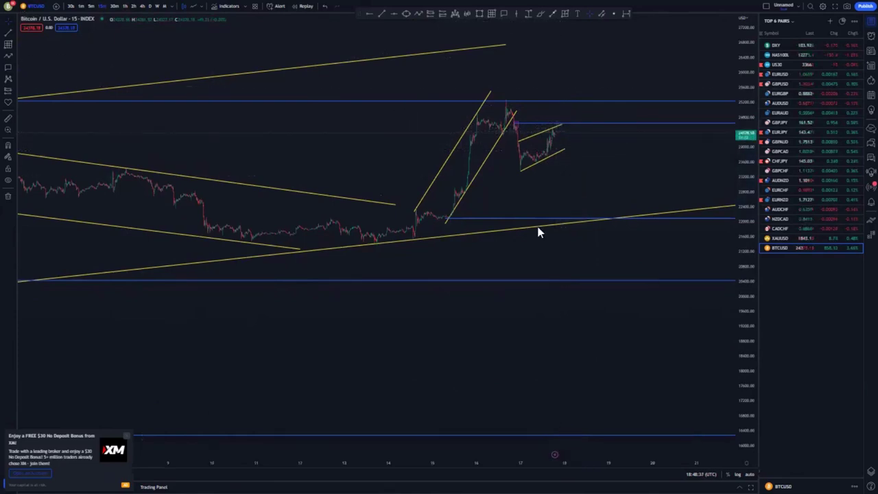
- Switch the chart to the 5-minute timeframe and delete the small rectangle at the start of the 24,640 ray
left_click_drag(744, 266, 715, 158)
left_click_drag(539, 159, 550, 276)
scroll(704, 296, "up", 6)
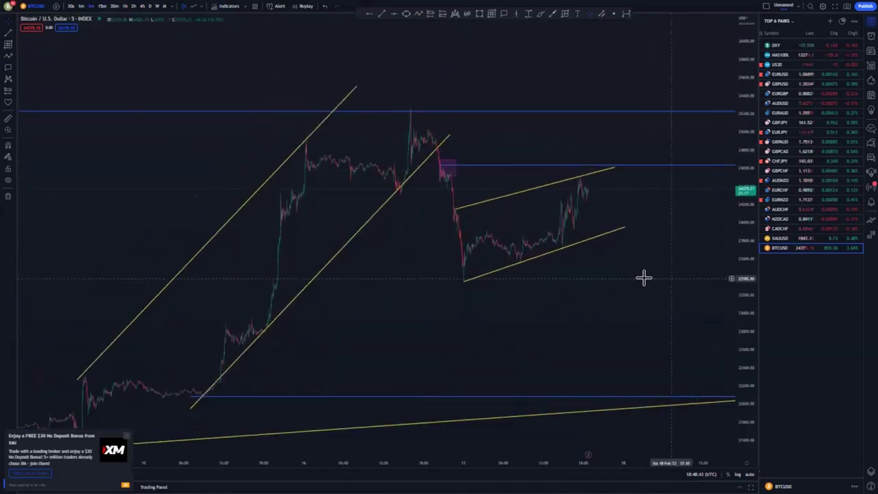
left_click(186, 162)
key("Delete")
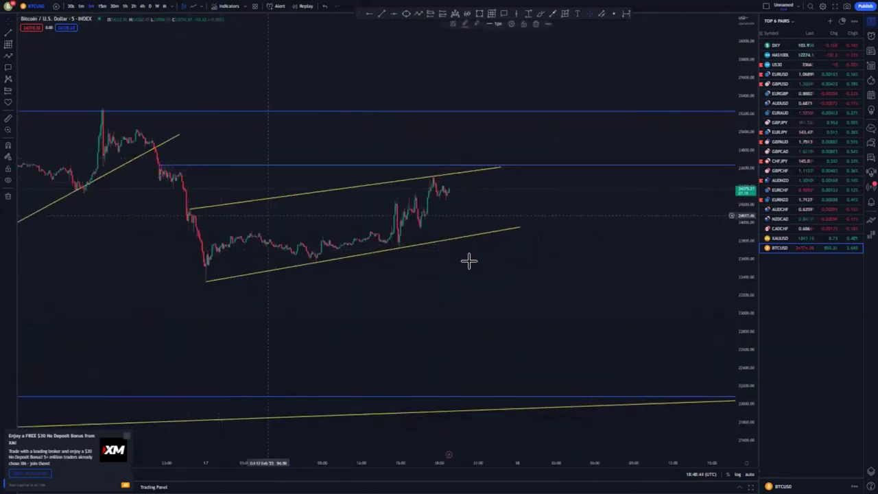
- Draw a short rising trendline across the latest 17 February highs, from about 24,240 to about 24,500
left_click_drag(739, 281, 735, 191)
left_click_drag(553, 245, 672, 284)
scroll(568, 287, "up", 3)
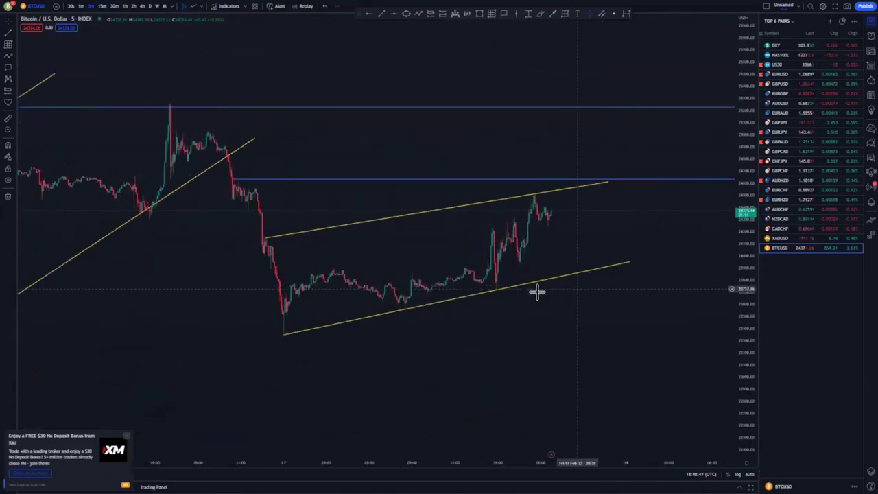
left_click(439, 227)
left_click(531, 191)
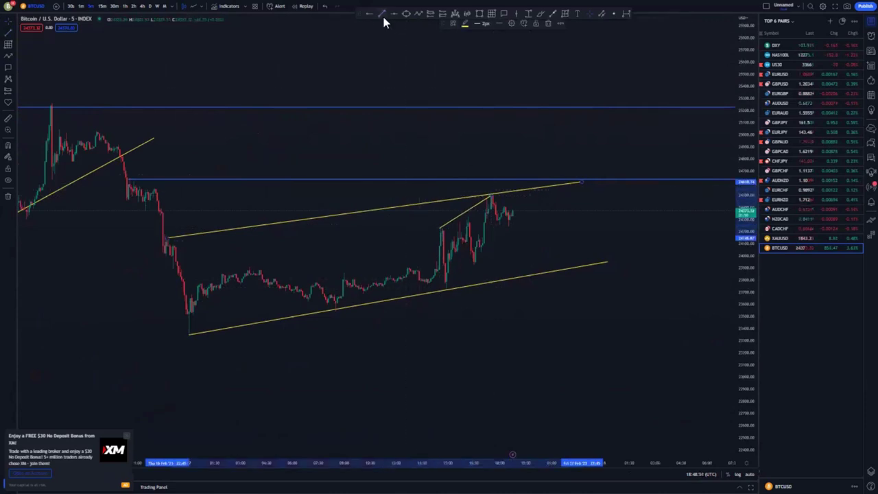
- Draw a rising trendline under the latest 17 February lows from about 23,720 to 24,170, and a short flat one beneath the newest pullback at about 24,250
left_click(383, 15)
left_click(448, 289)
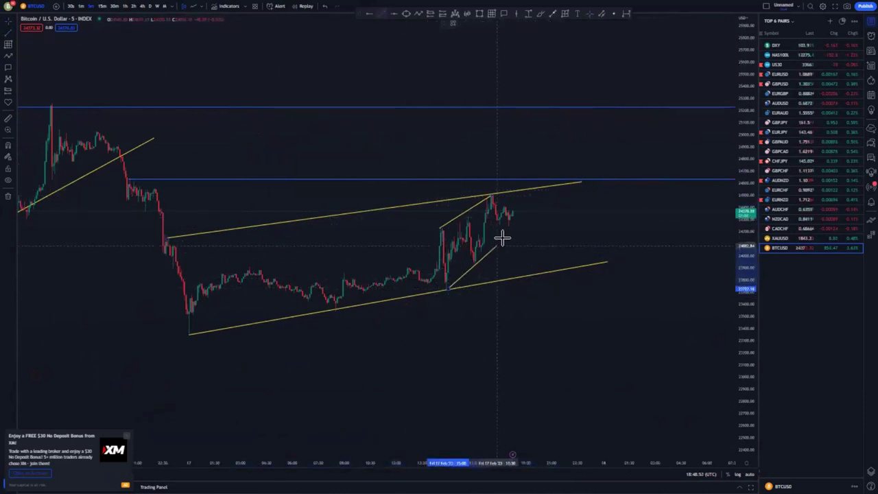
left_click(506, 235)
left_click(455, 294)
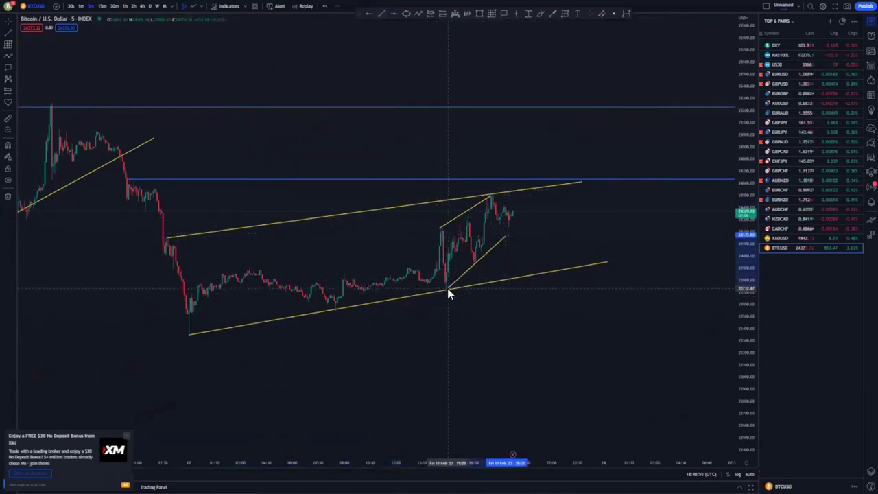
left_click(447, 289)
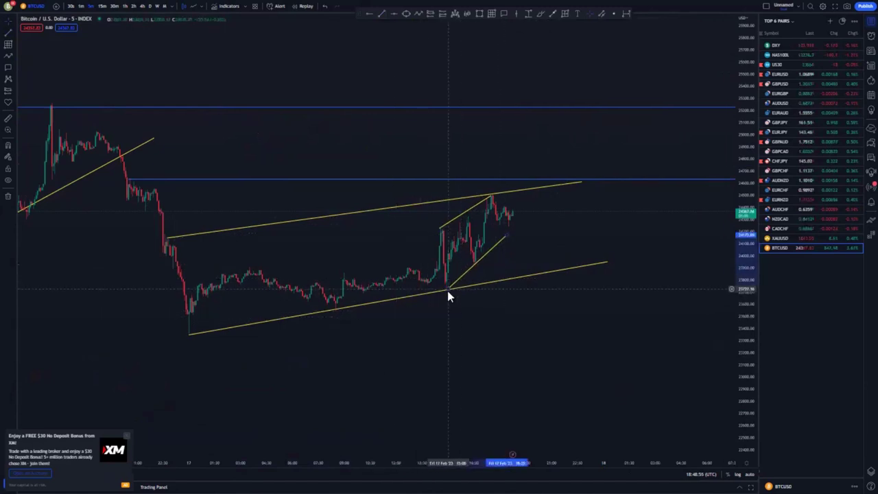
left_click_drag(448, 289, 445, 290)
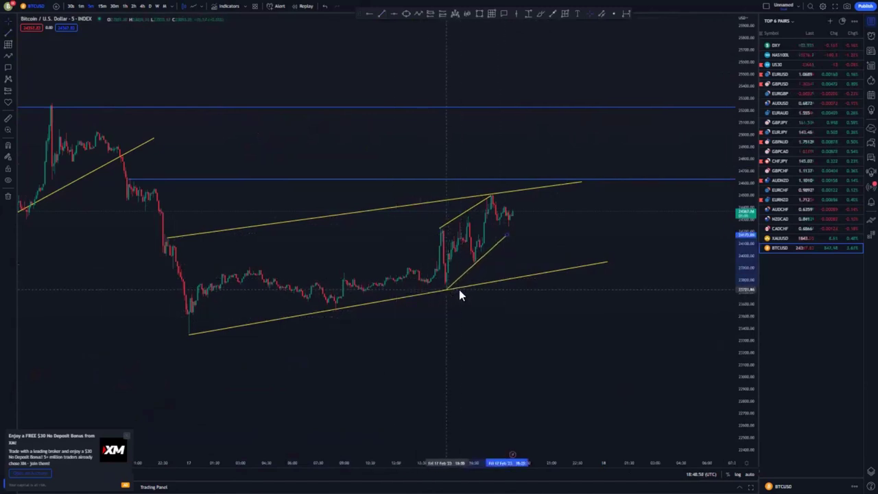
left_click(442, 317)
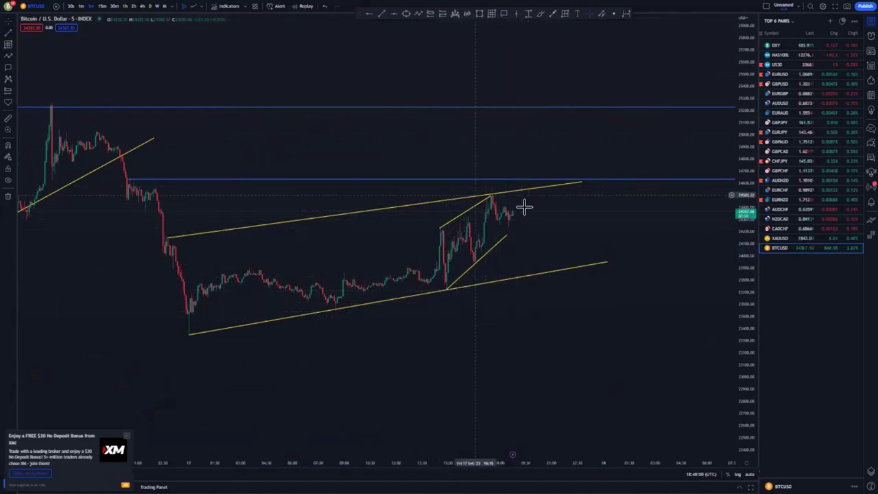
left_click(384, 15)
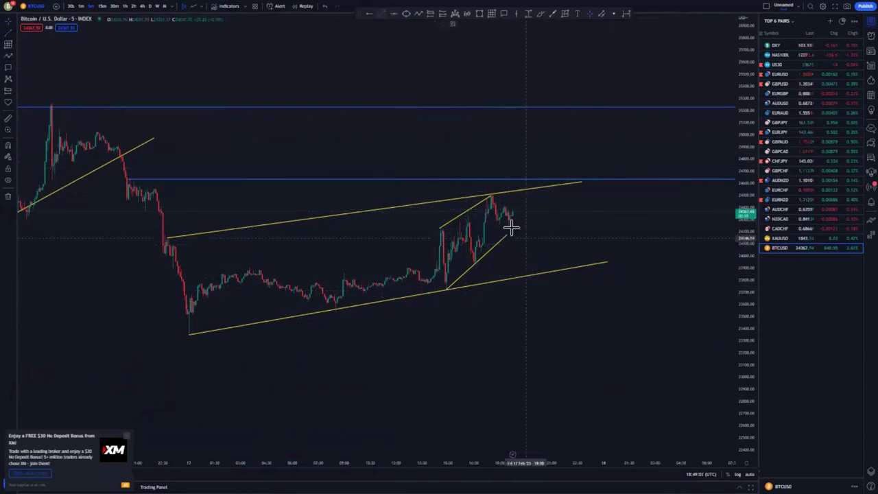
left_click(514, 226)
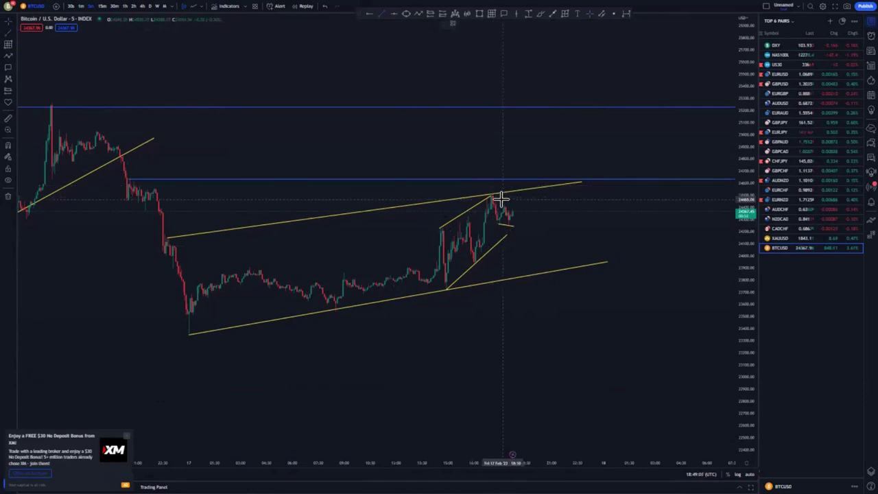
left_click(546, 216)
left_click(526, 205)
key("Delete")
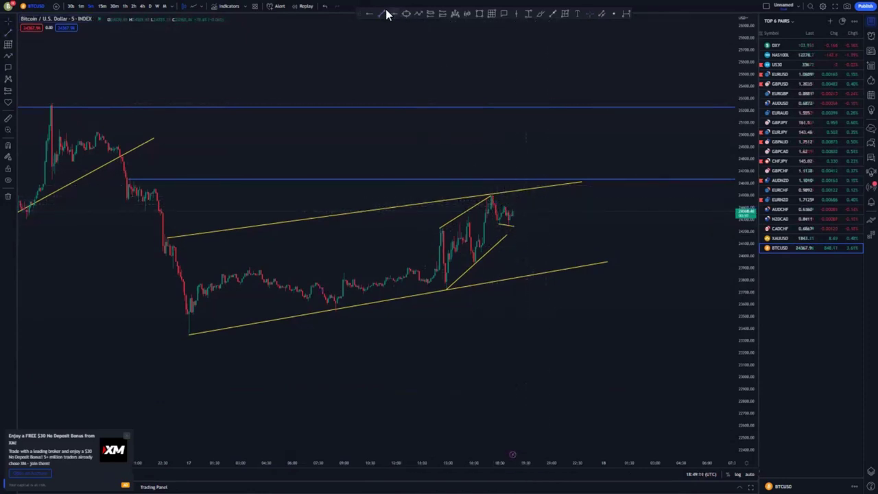
- Place a horizontal ray from the latest pullback high at about 24,410 and a short position with entry at about 24,230 and stop at about 24,500
left_click(504, 206)
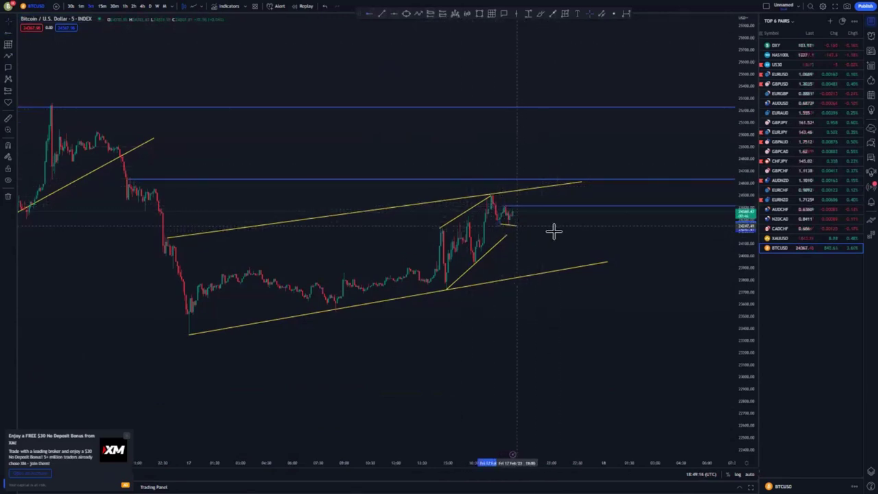
left_click(432, 14)
left_click(516, 227)
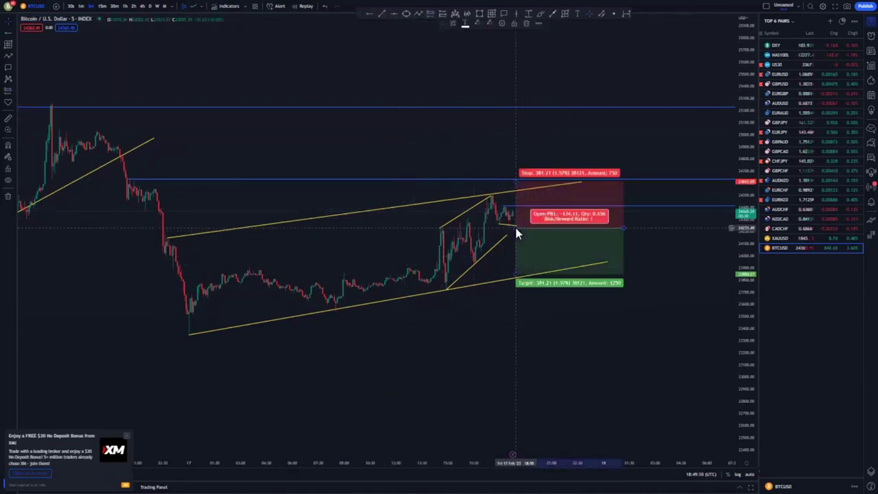
left_click_drag(515, 180, 515, 195)
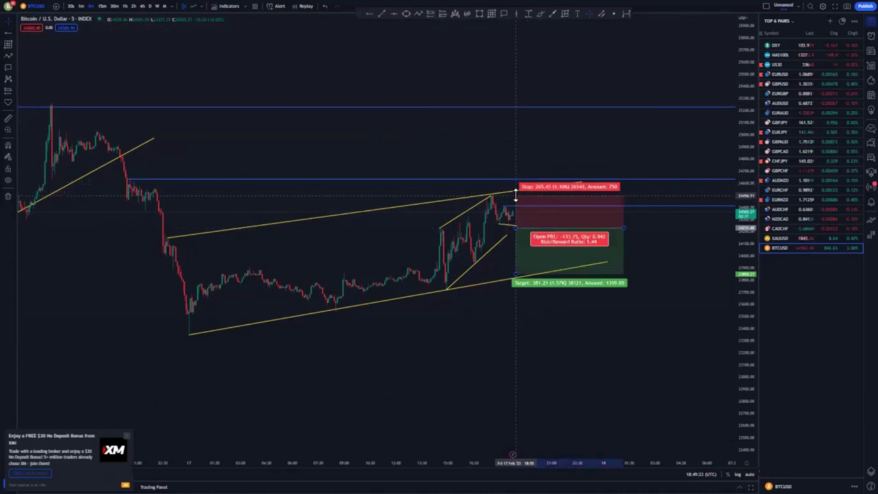
- Extend the short position's target down to the horizontal ray at about 22,100
left_click(514, 338)
scroll(518, 339, "down", 5)
left_click_drag(556, 325, 442, 289)
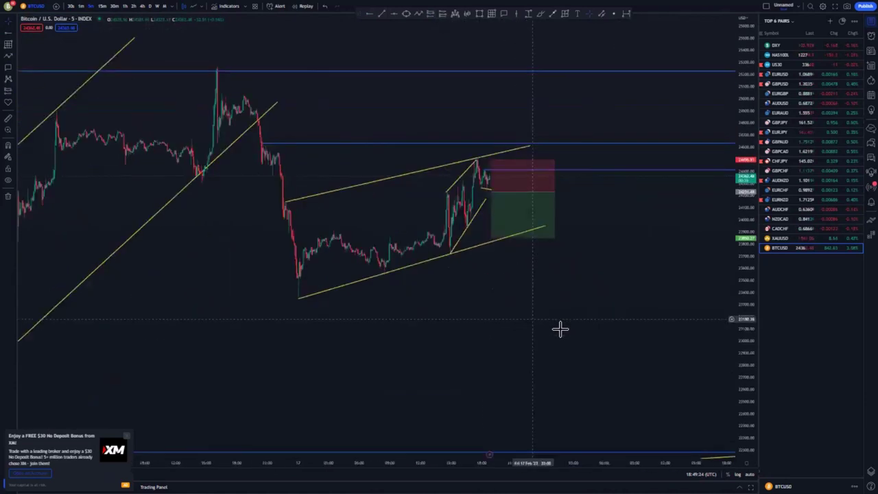
scroll(561, 329, "down", 5)
left_click_drag(744, 152, 744, 175)
left_click_drag(660, 301, 624, 199)
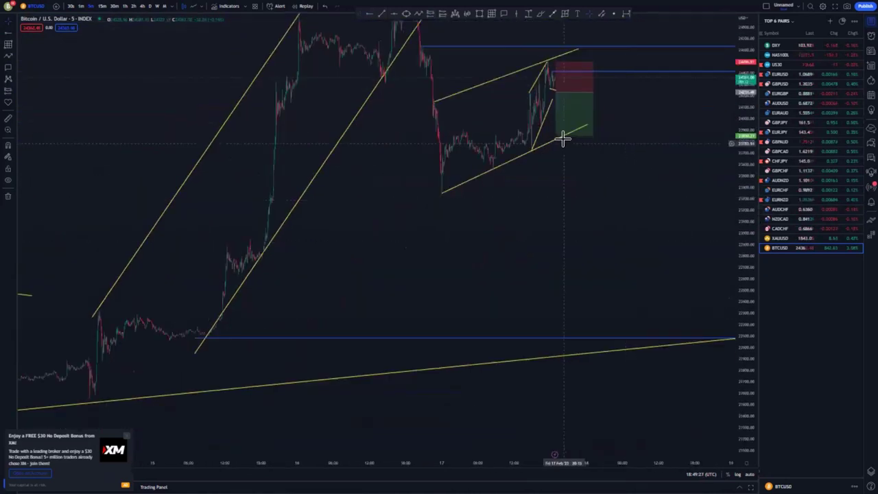
left_click_drag(558, 140, 545, 336)
left_click(504, 289)
left_click_drag(749, 114, 748, 239)
scroll(492, 284, "up", 2)
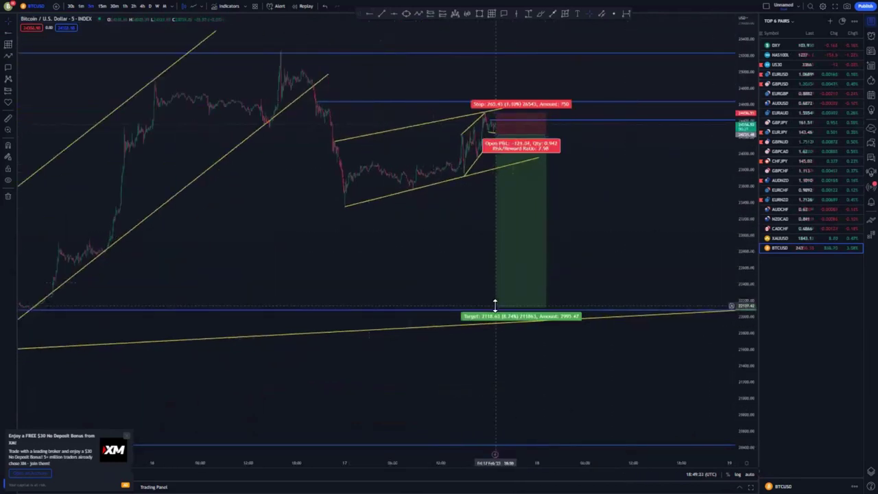
left_click_drag(495, 307, 562, 304)
left_click(457, 281)
scroll(562, 303, "up", 1)
scroll(739, 322, "up", 2)
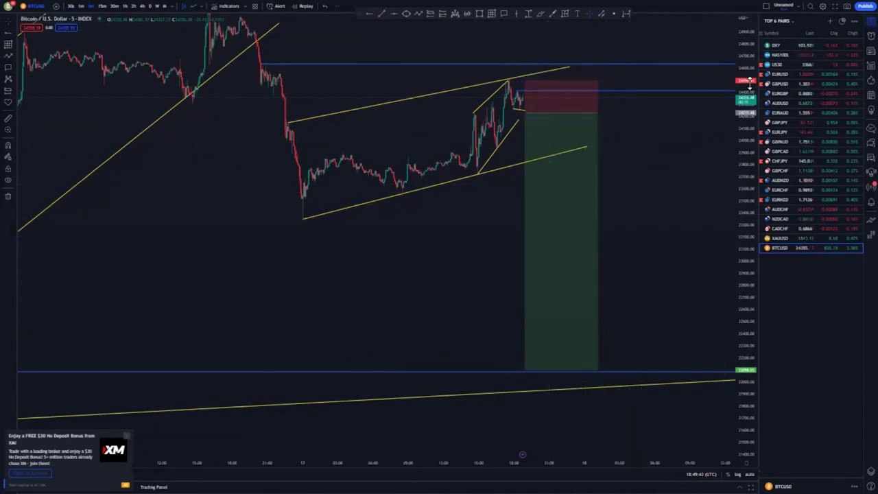
left_click_drag(750, 84, 748, 194)
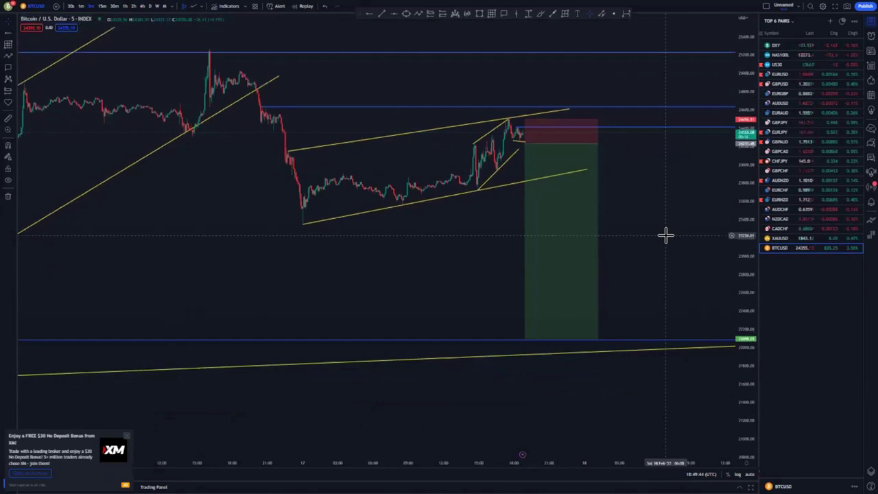